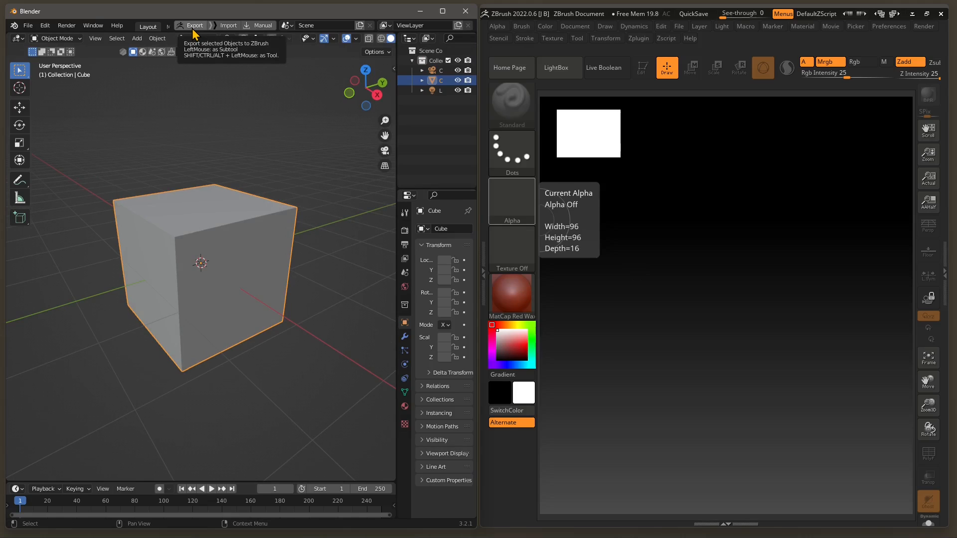
# - Switch to ZBrush and expand the collapsed side tray so the Tool palette is available
pyautogui.click(192, 28)
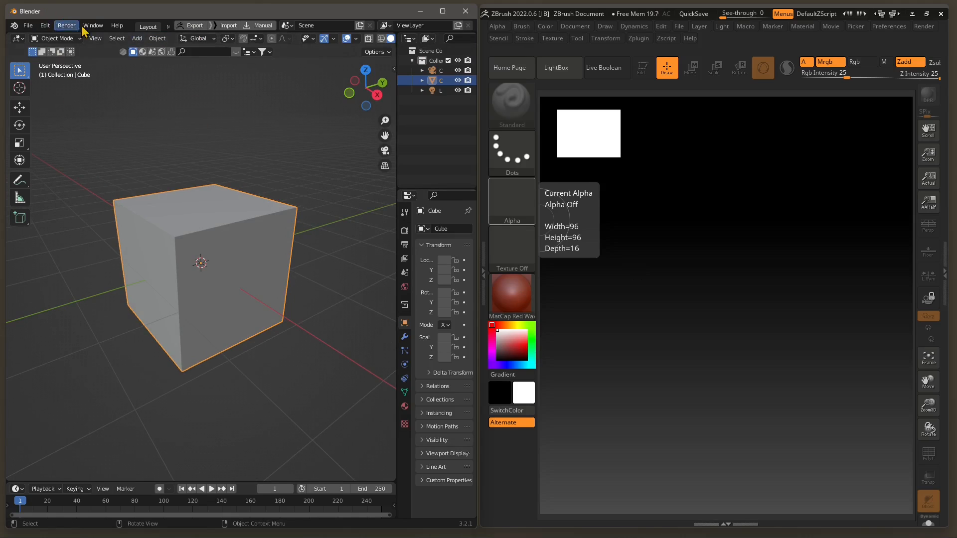
pyautogui.click(553, 15)
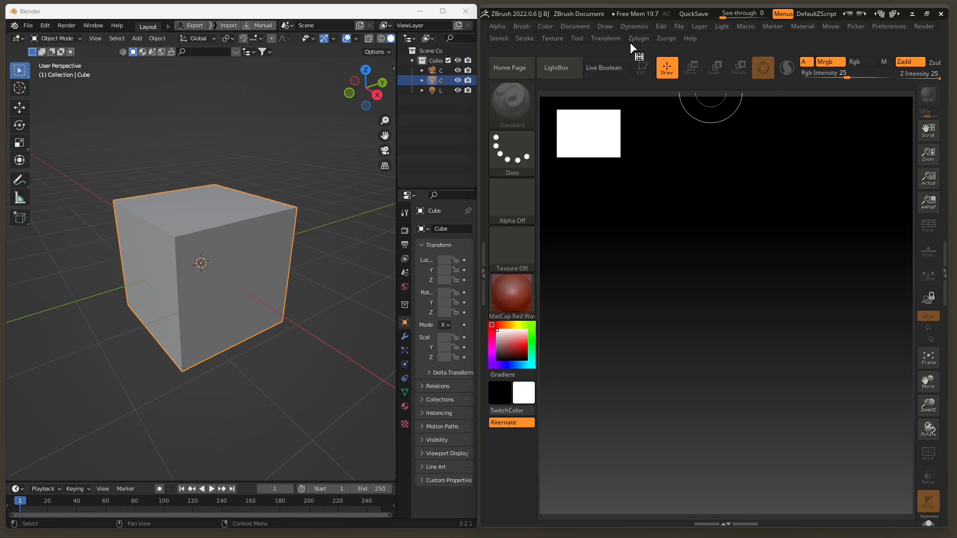
pyautogui.click(945, 272)
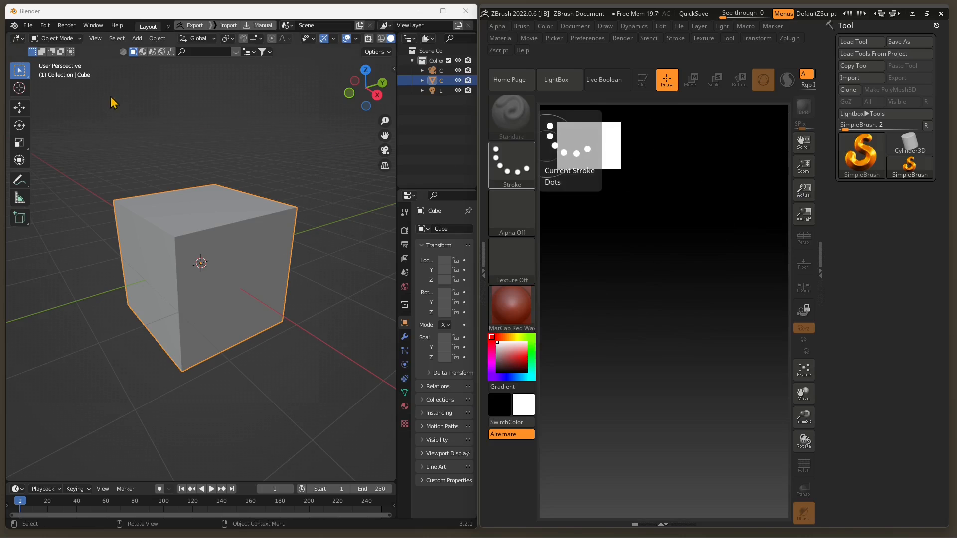
# - Switch to Blender, search the add-on preferences for "go" and expand the details of the GoB add-on
pyautogui.click(46, 28)
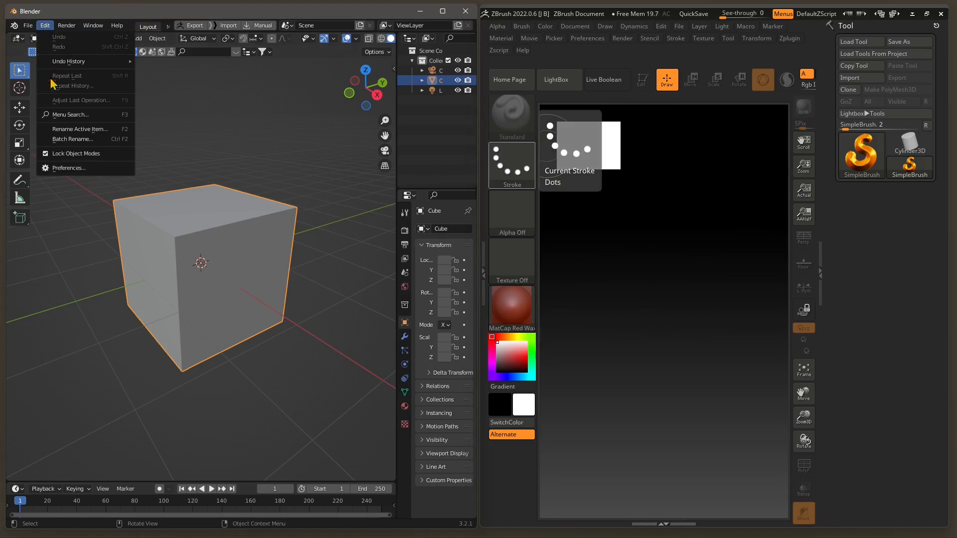
pyautogui.click(54, 168)
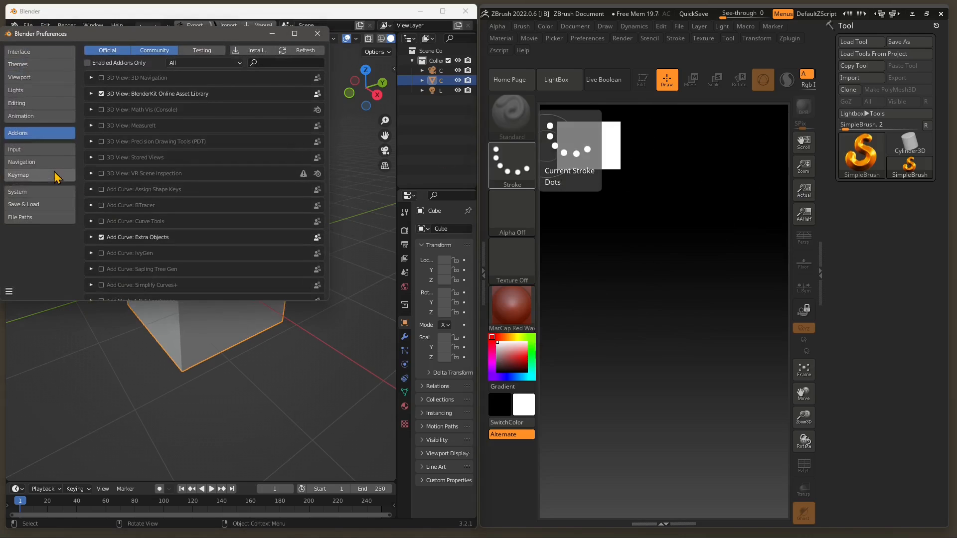
pyautogui.click(281, 62)
pyautogui.write('go')
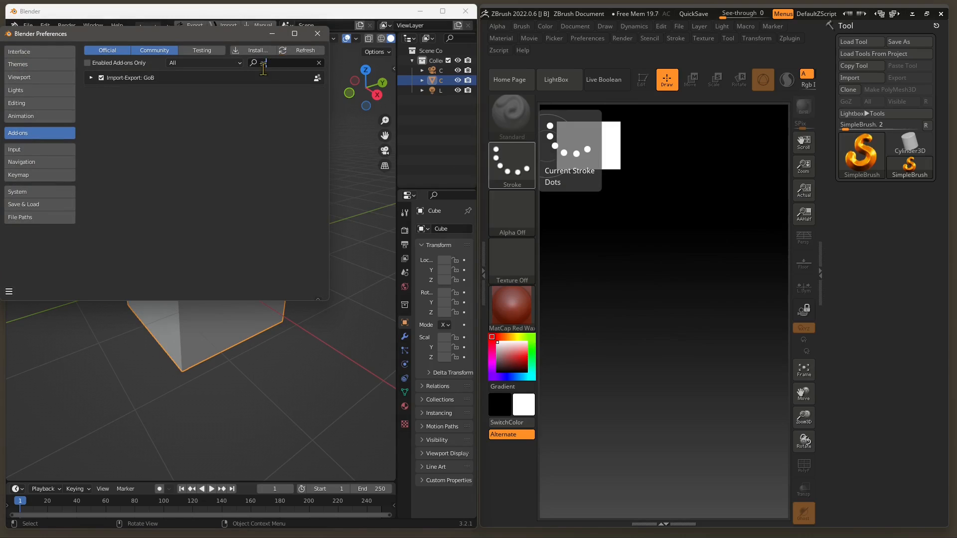
pyautogui.press('Return')
pyautogui.click(91, 78)
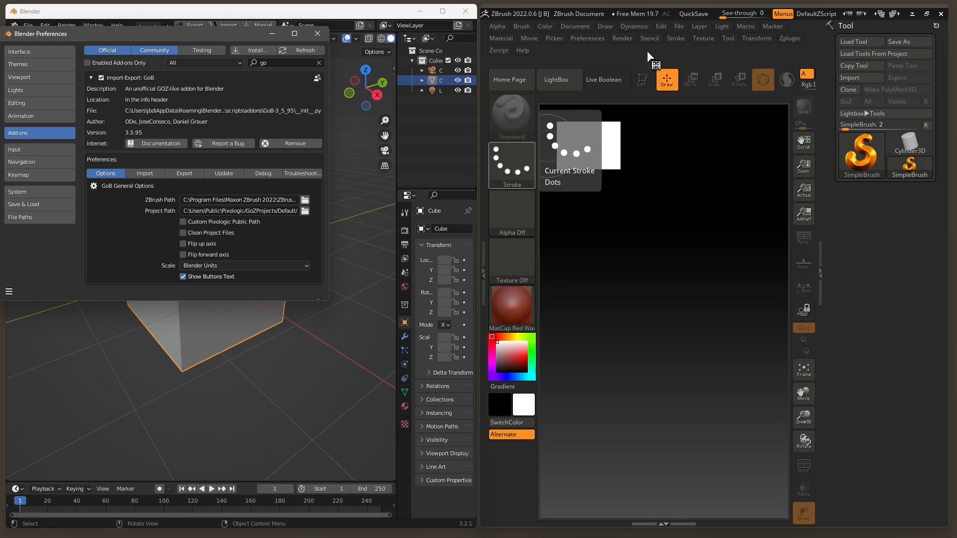
# - Switch to ZBrush and inspect the GoZ preferences, checking the configured path to Blender
pyautogui.click(587, 40)
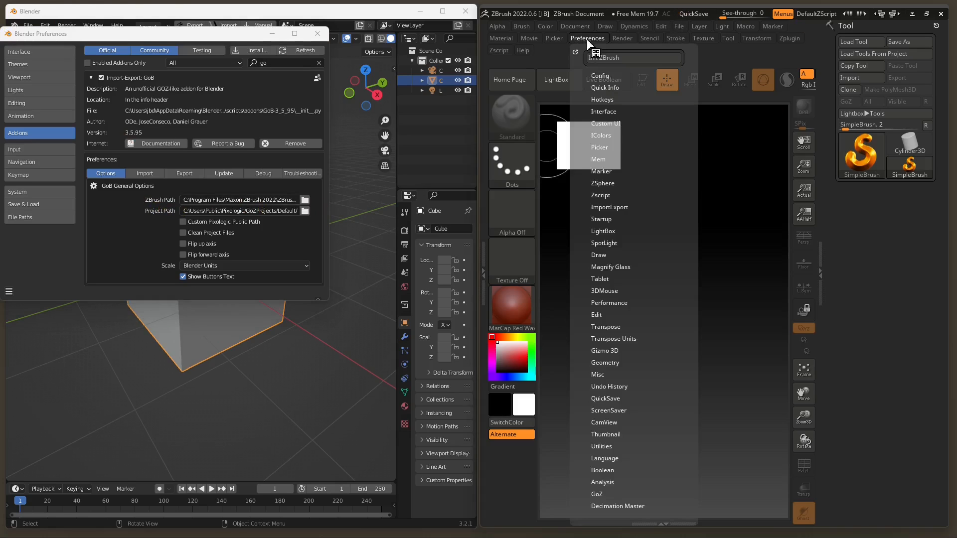
pyautogui.click(598, 493)
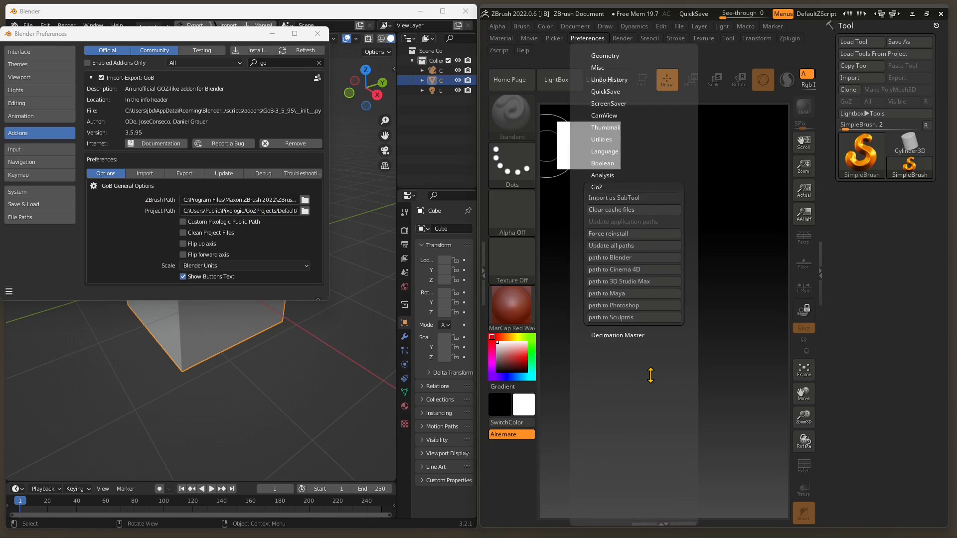
pyautogui.click(587, 39)
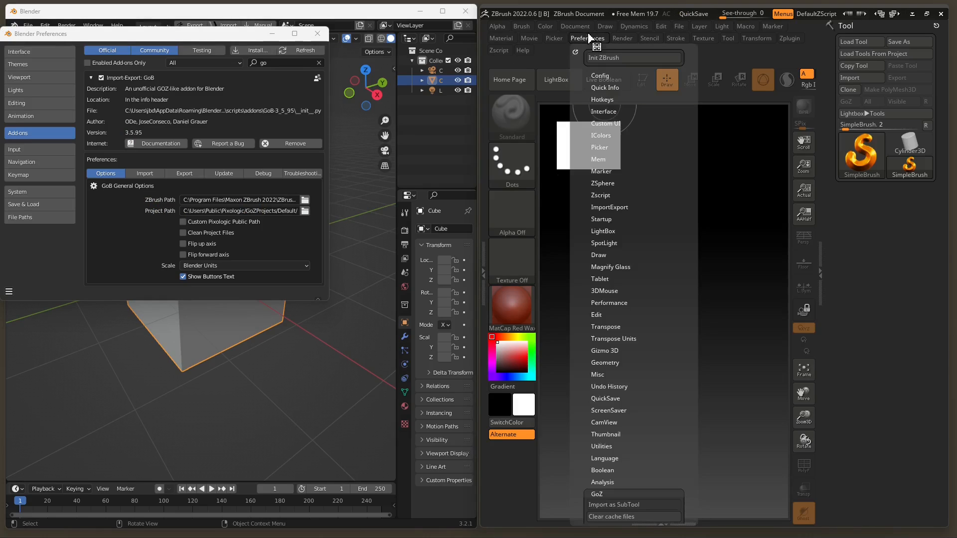
pyautogui.scroll(-5, 662, 269)
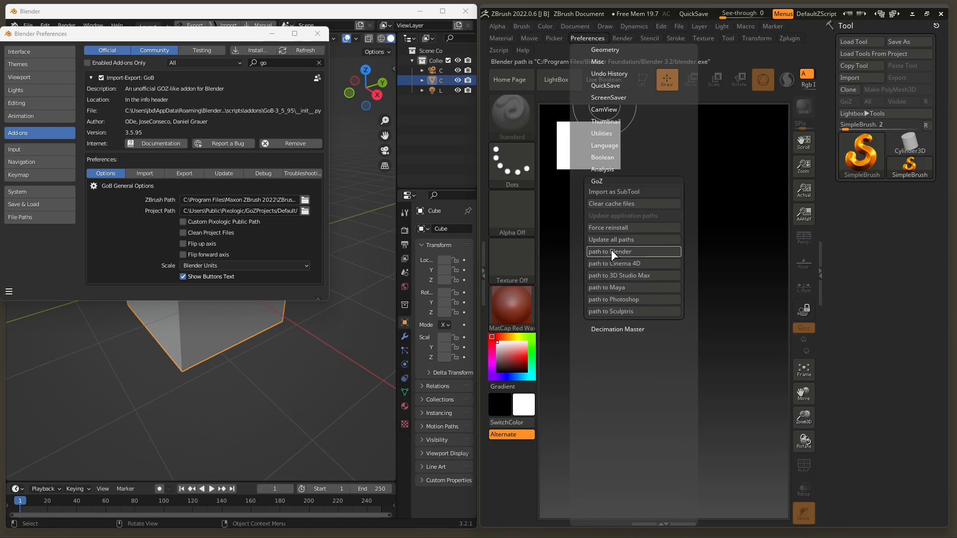
pyautogui.moveTo(609, 252)
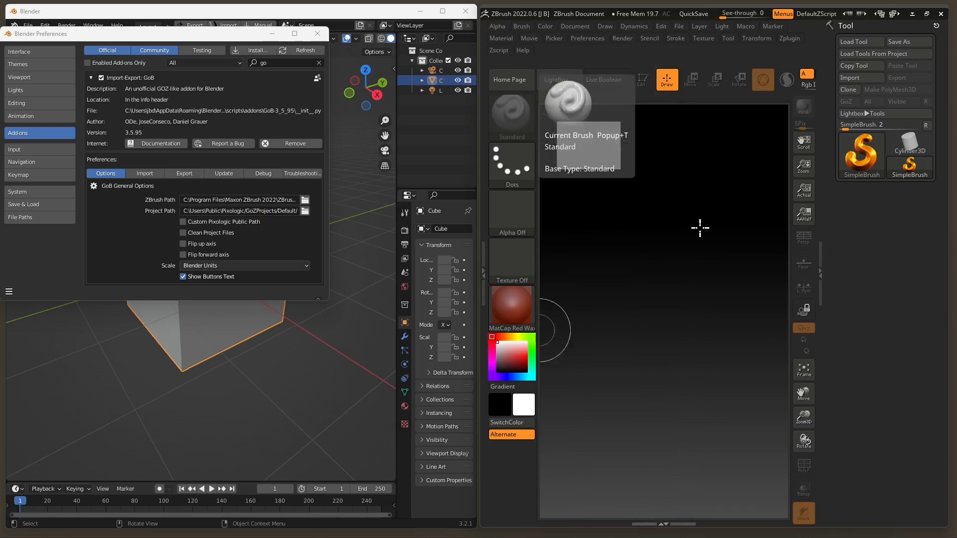
# - Close the Blender preferences and the gorilla image, returning to the Blender and ZBrush workspace
pyautogui.click(317, 33)
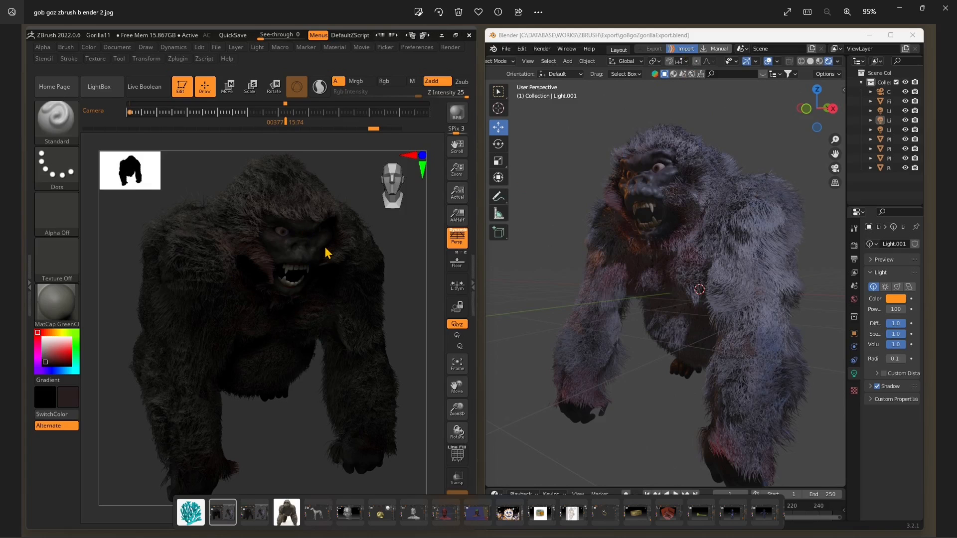
pyautogui.click(944, 9)
pyautogui.click(904, 9)
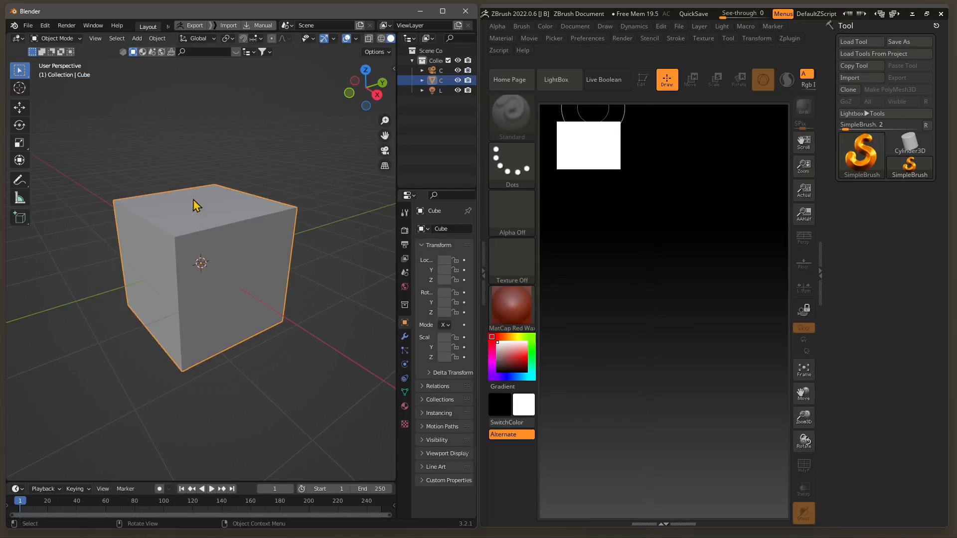
# - Add a Monkey mesh to the Blender scene containing the default cube
pyautogui.keyDown('alt'); pyautogui.moveTo(284, 305); pyautogui.dragTo(206, 244, button='middle'); pyautogui.keyUp('alt')
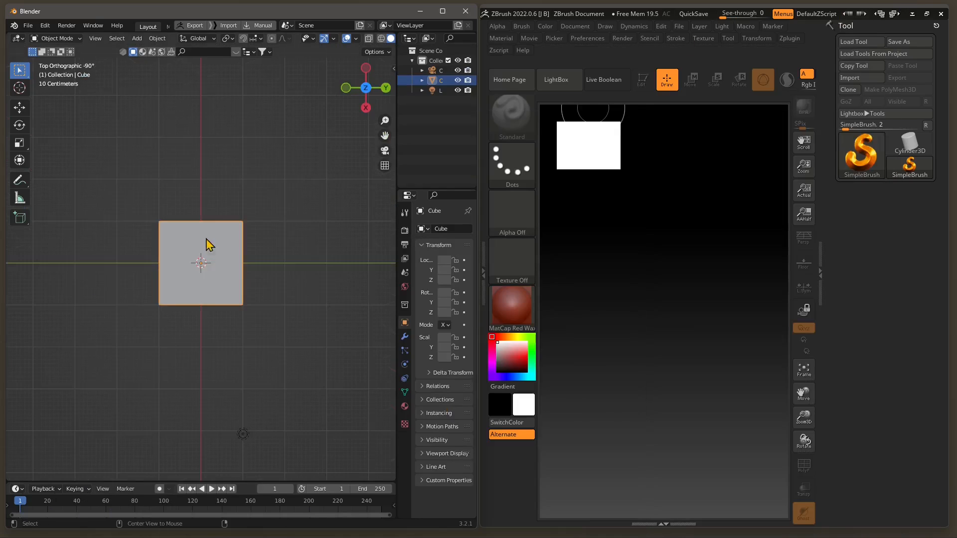
pyautogui.moveTo(207, 284); pyautogui.dragTo(243, 244, button='middle')
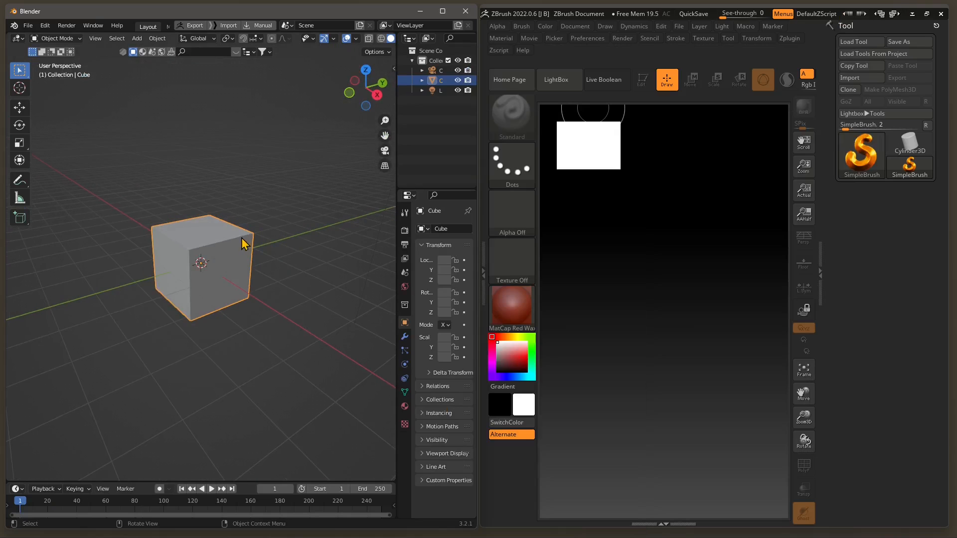
pyautogui.click(137, 39)
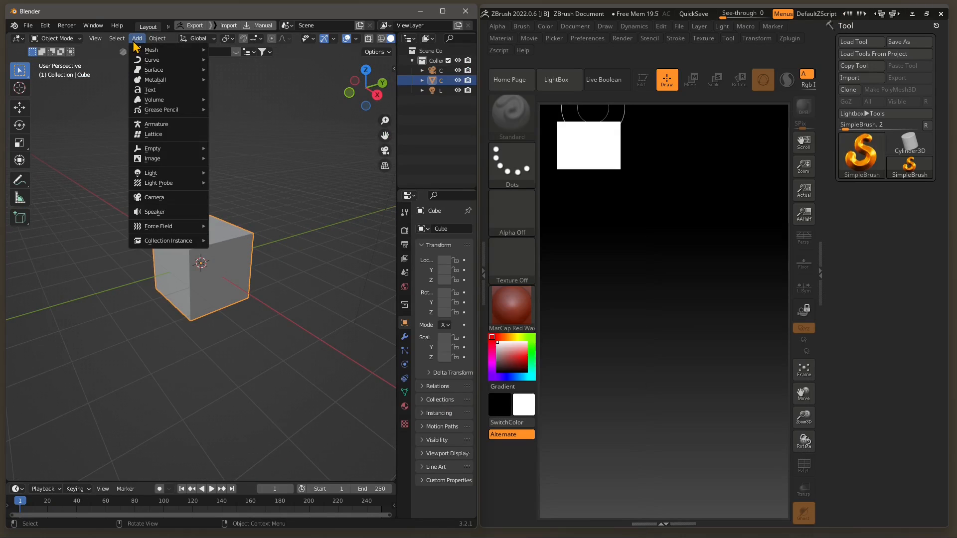
pyautogui.moveTo(147, 51)
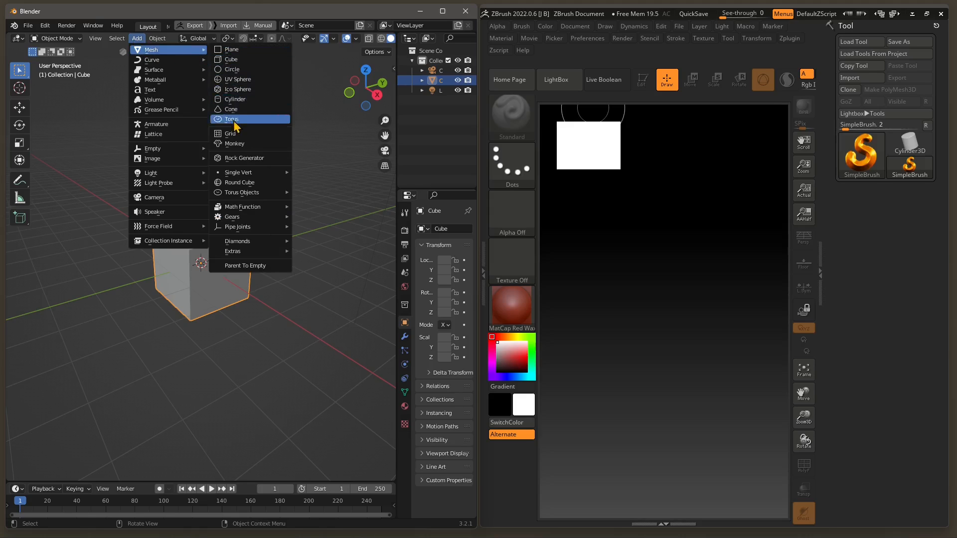
pyautogui.click(239, 145)
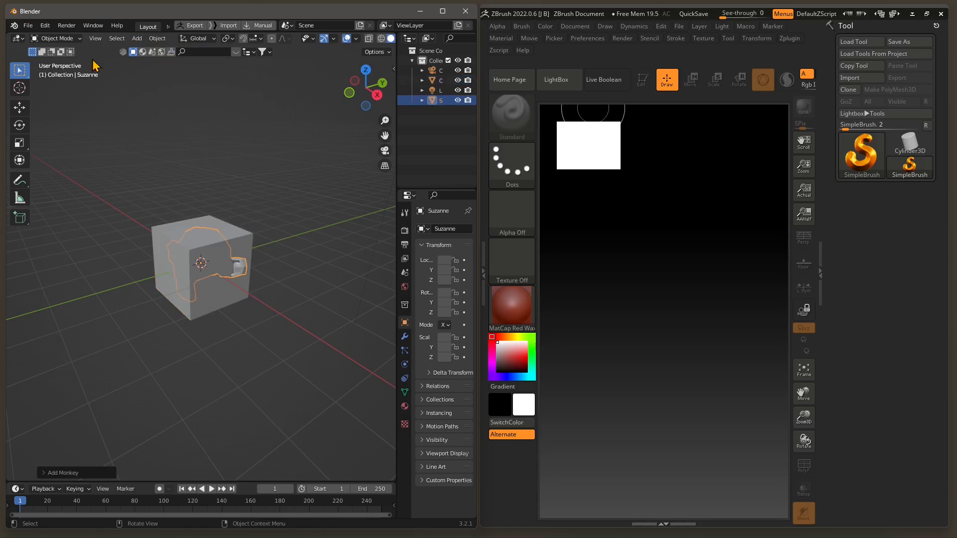
# - Move the monkey head up along the Z axis to a height of about 1.93 m, above the cube
pyautogui.click(19, 107)
pyautogui.moveTo(205, 210); pyautogui.dragTo(216, 135)
pyautogui.moveTo(97, 270); pyautogui.dragTo(169, 231, button='middle')
pyautogui.scroll(3, 170, 232)
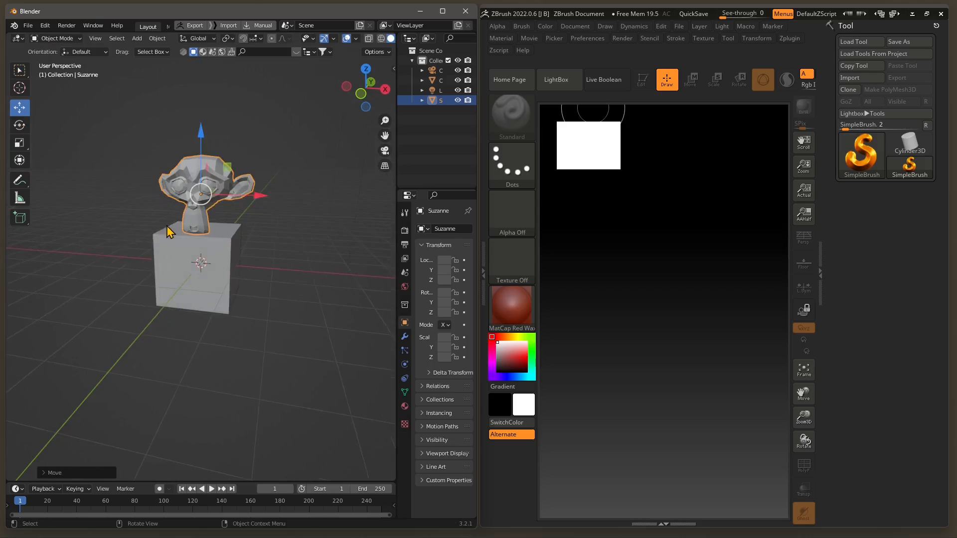
pyautogui.moveTo(190, 267); pyautogui.dragTo(225, 284, button='middle')
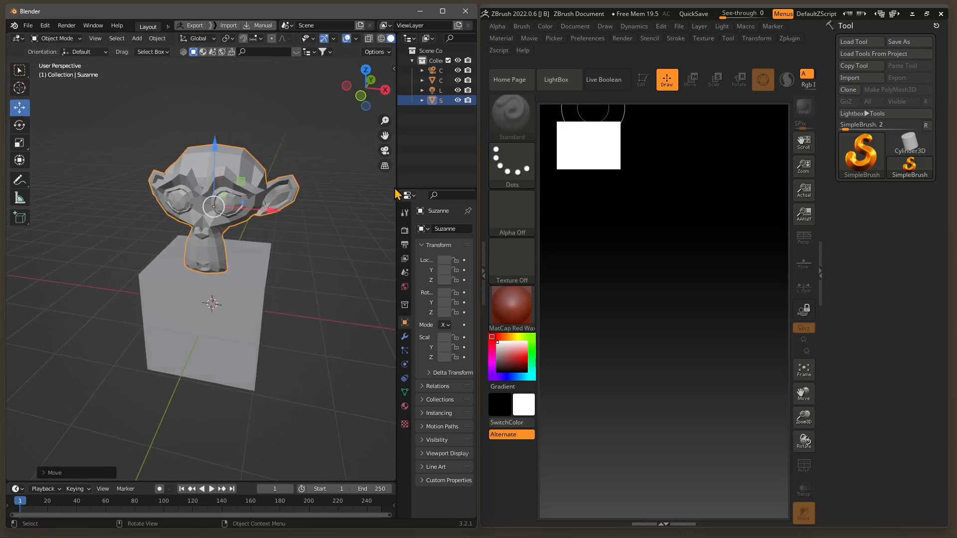
# - Widen the properties area and add a Subdivision Surface modifier to the monkey head
pyautogui.moveTo(396, 188); pyautogui.dragTo(331, 182)
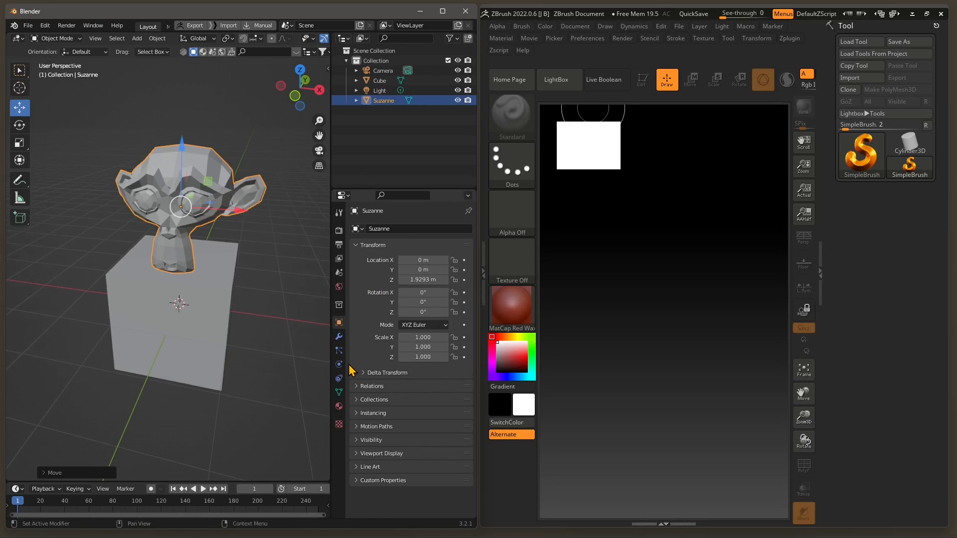
pyautogui.click(339, 338)
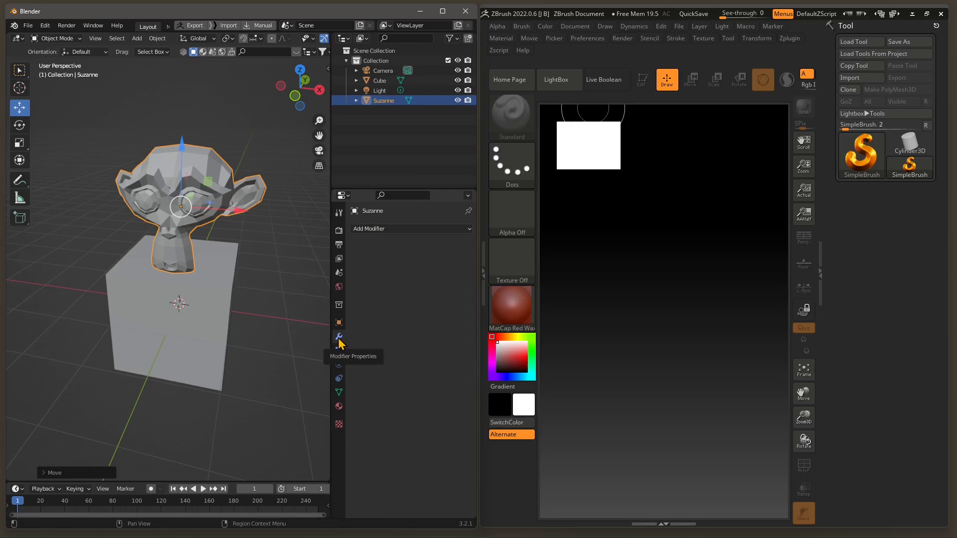
pyautogui.click(371, 230)
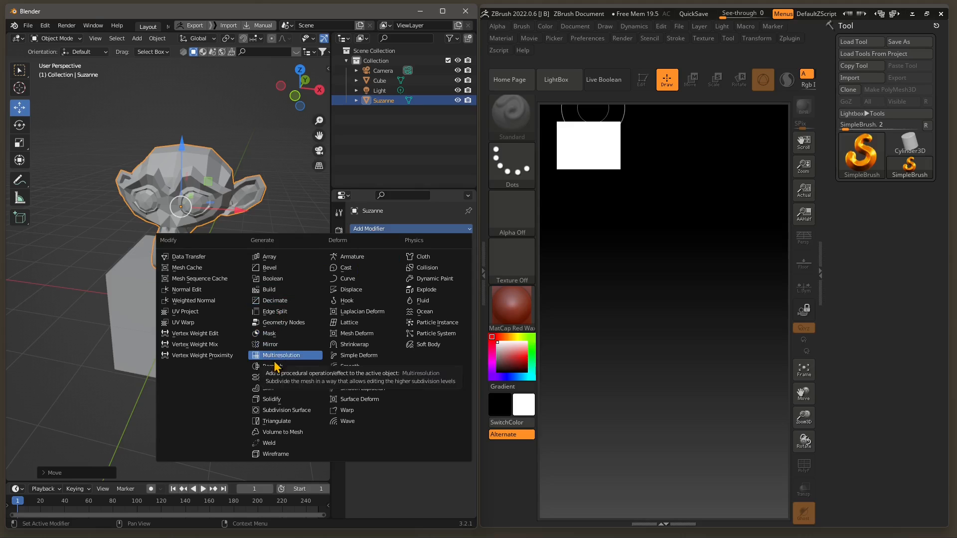
pyautogui.click(274, 410)
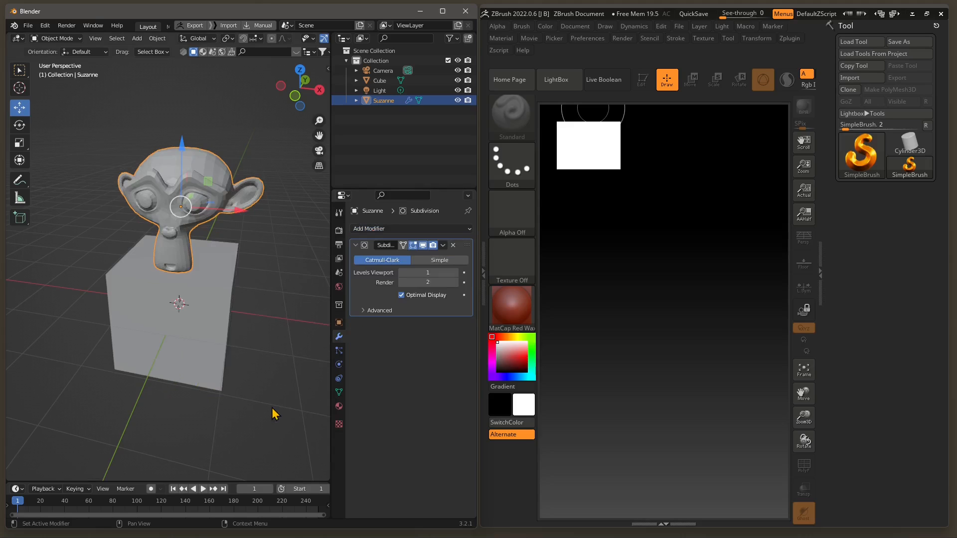
# - Set the Subdivision modifier's viewport and render levels to 3 and inspect the smoothed monkey head
pyautogui.click(455, 272)
pyautogui.click(455, 282)
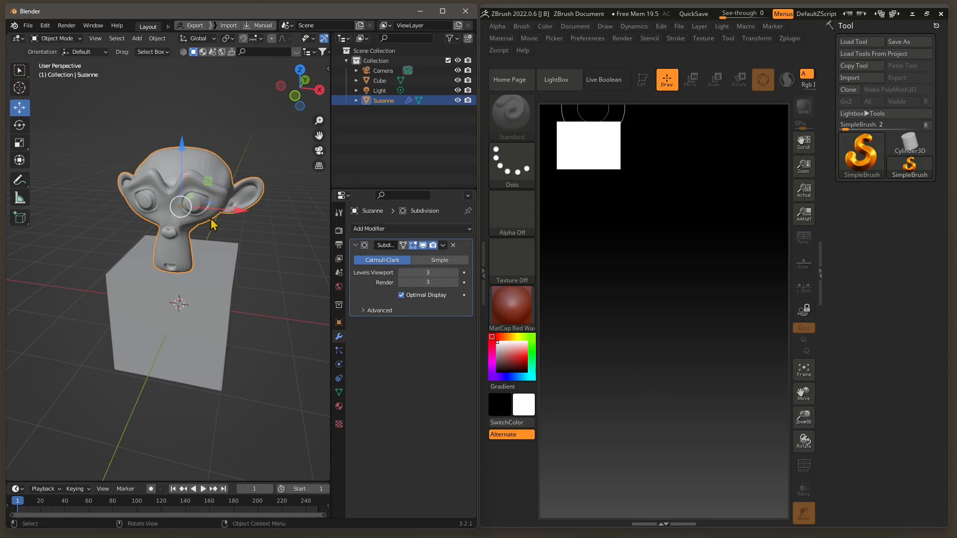
pyautogui.moveTo(211, 224); pyautogui.dragTo(234, 229, button='middle')
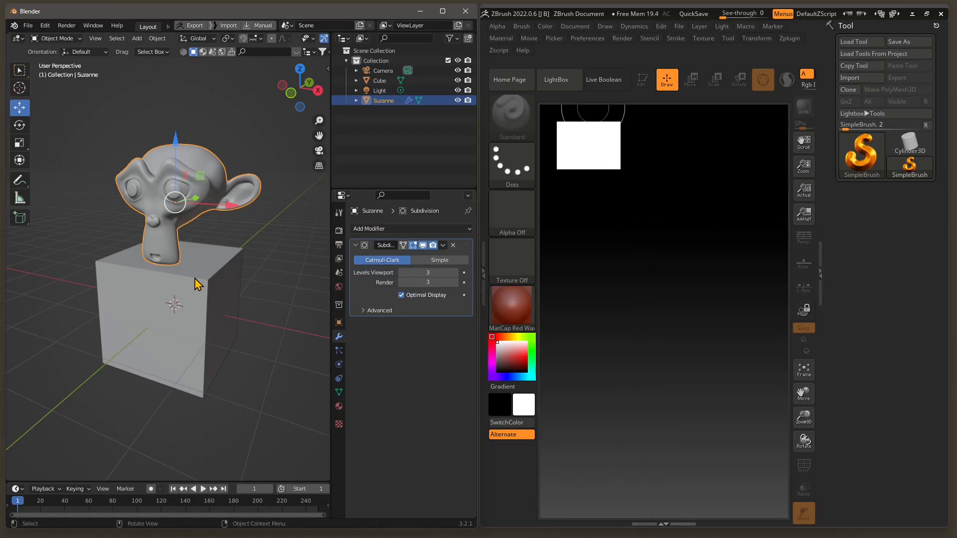
# - Set the Subdivision modifier's viewport and render levels to 1
pyautogui.click(401, 273)
pyautogui.click(401, 272)
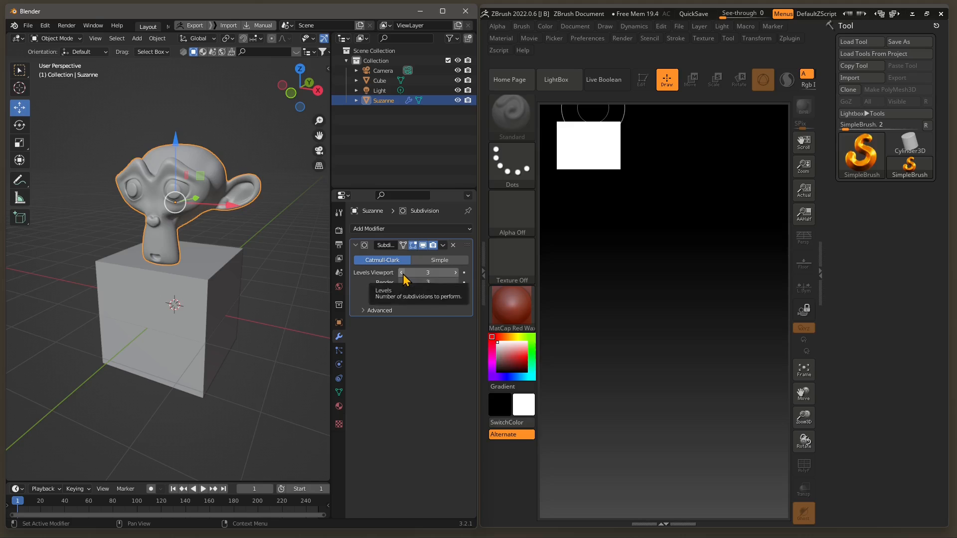
pyautogui.click(401, 283)
pyautogui.click(402, 283)
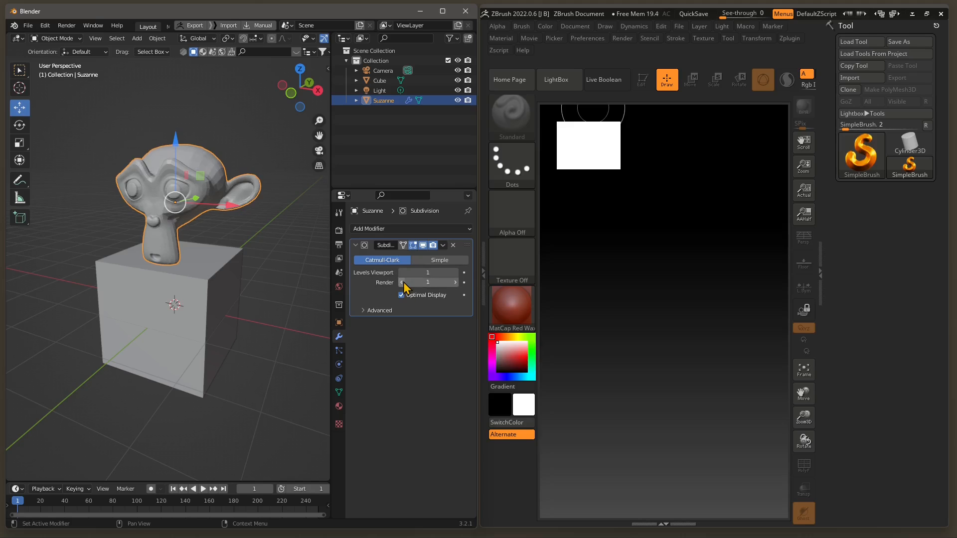
# - Export the monkey head from Blender to ZBrush with GoB and inspect the imported mesh there
pyautogui.moveTo(184, 259); pyautogui.dragTo(274, 196, button='middle')
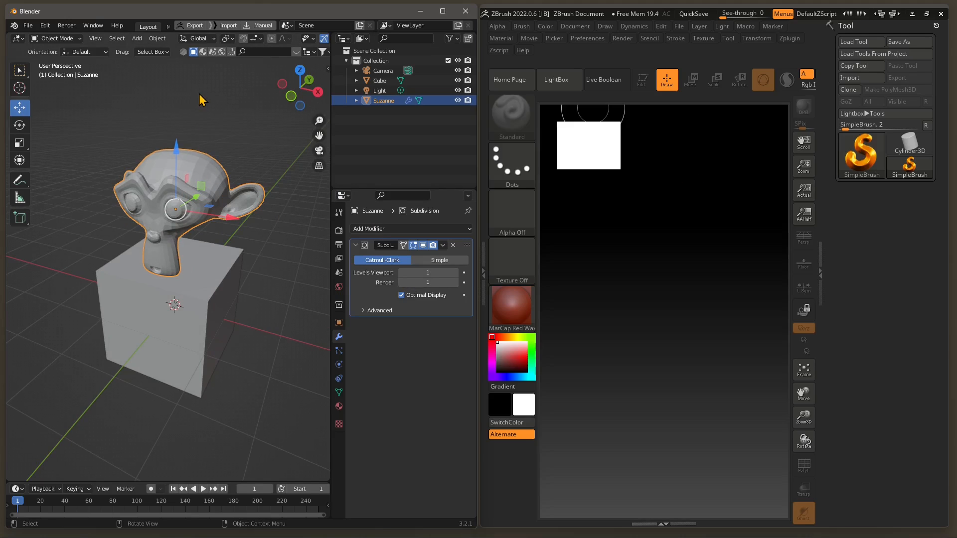
pyautogui.click(194, 31)
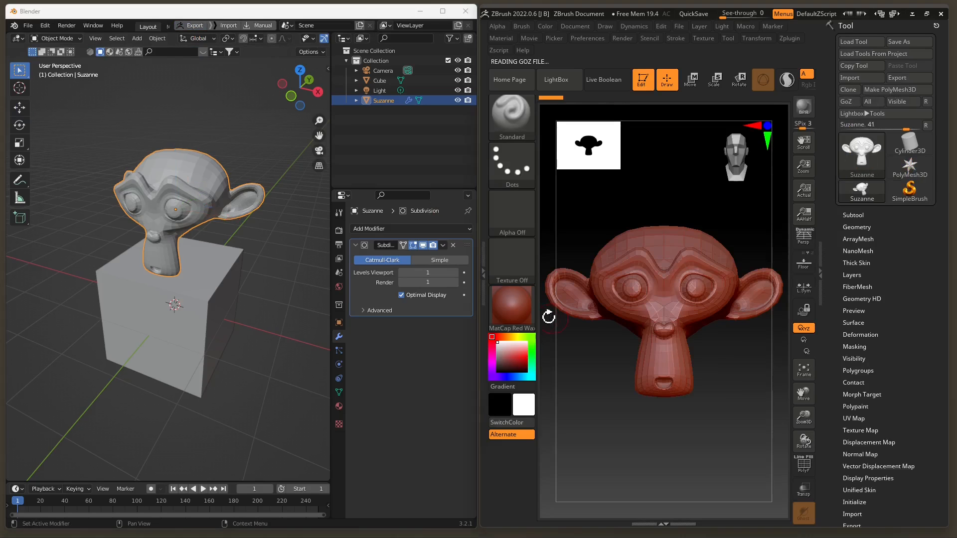
pyautogui.moveTo(678, 350)
pyautogui.mouseDown(button='right')
pyautogui.moveTo(658, 378)
pyautogui.moveTo(681, 315)
pyautogui.moveTo(683, 359)
pyautogui.moveTo(662, 346)
pyautogui.moveTo(666, 331)
pyautogui.moveTo(672, 361)
pyautogui.moveTo(670, 320)
pyautogui.mouseUp(button='right')
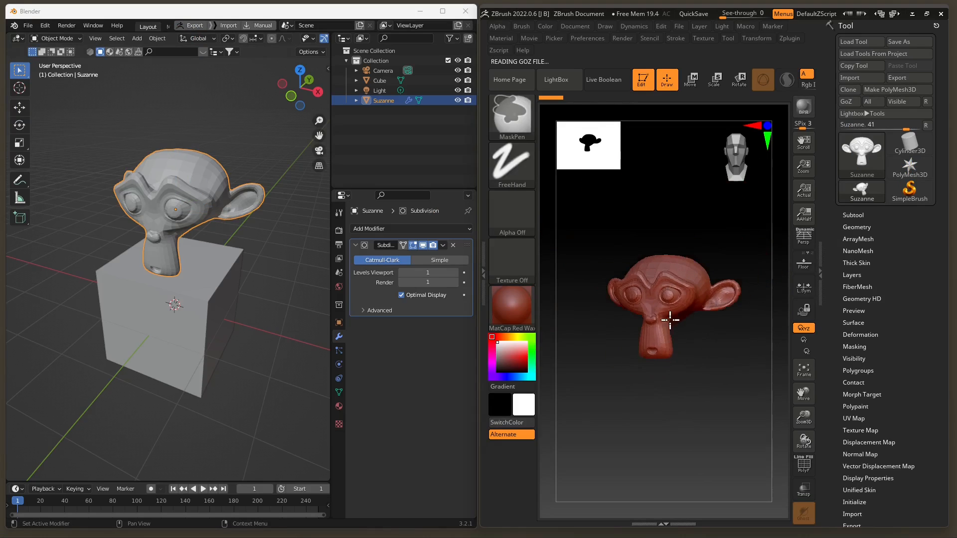
pyautogui.moveTo(670, 365)
pyautogui.keyDown('alt'); pyautogui.mouseDown(button='right')
pyautogui.moveTo(671, 300)
pyautogui.moveTo(663, 313)
pyautogui.mouseUp(button='right'); pyautogui.keyUp('alt')
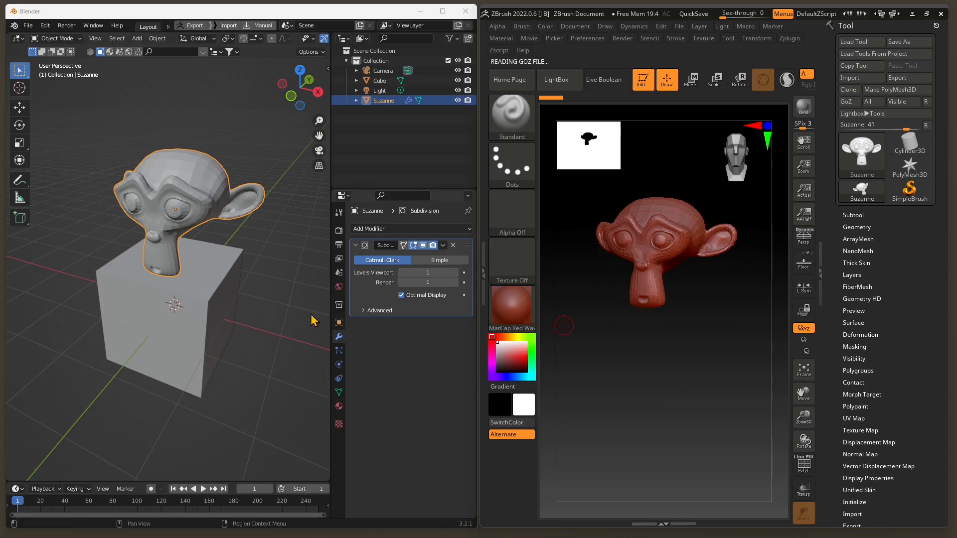
# - Select the cube in Blender and export it to ZBrush as a subtool alongside the monkey head
pyautogui.click(201, 294)
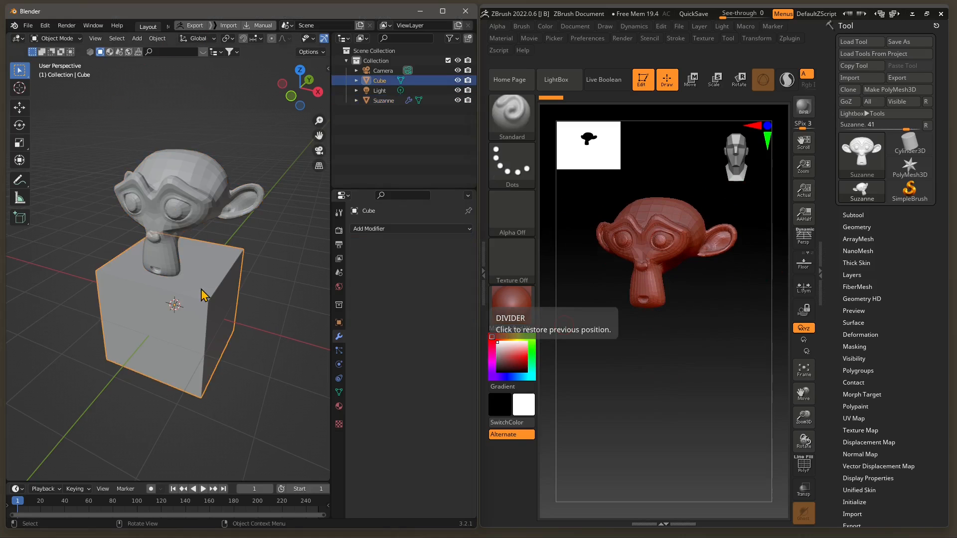
pyautogui.click(197, 28)
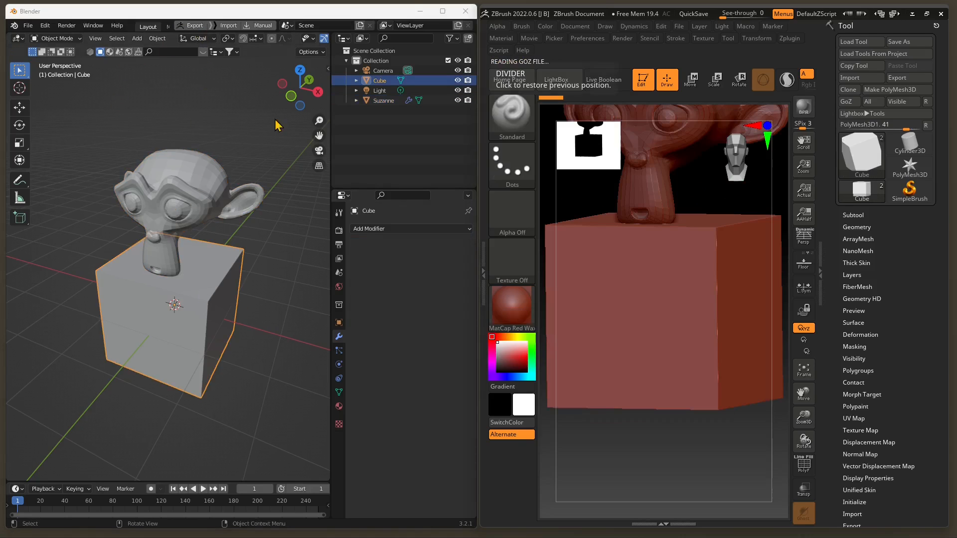
# - In ZBrush, inspect the imported monkey head and cube, and make Suzanne the active subtool
pyautogui.moveTo(574, 351); pyautogui.dragTo(598, 363, button='right')
pyautogui.moveTo(662, 405)
pyautogui.keyDown('ctrl'); pyautogui.mouseDown(button='right')
pyautogui.moveTo(671, 356)
pyautogui.moveTo(675, 370)
pyautogui.moveTo(689, 371)
pyautogui.moveTo(681, 388)
pyautogui.moveTo(677, 377)
pyautogui.mouseUp(button='right'); pyautogui.keyUp('ctrl')
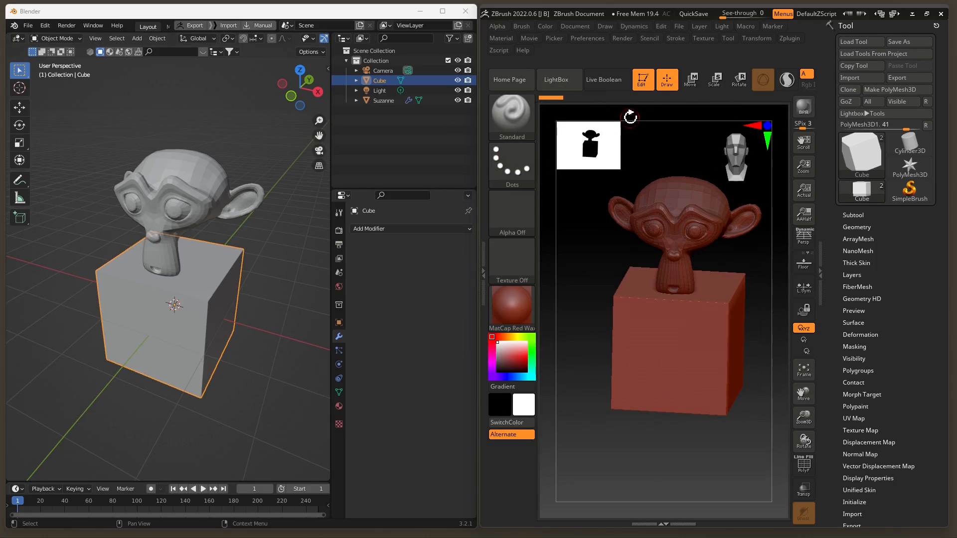
pyautogui.moveTo(696, 315)
pyautogui.mouseDown(button='right')
pyautogui.moveTo(682, 312)
pyautogui.moveTo(693, 290)
pyautogui.mouseUp(button='right')
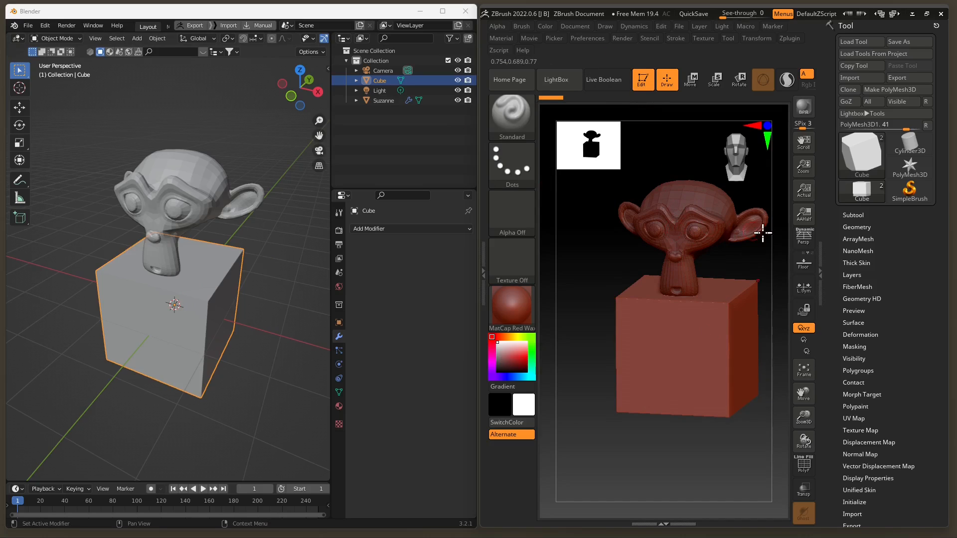
pyautogui.click(854, 216)
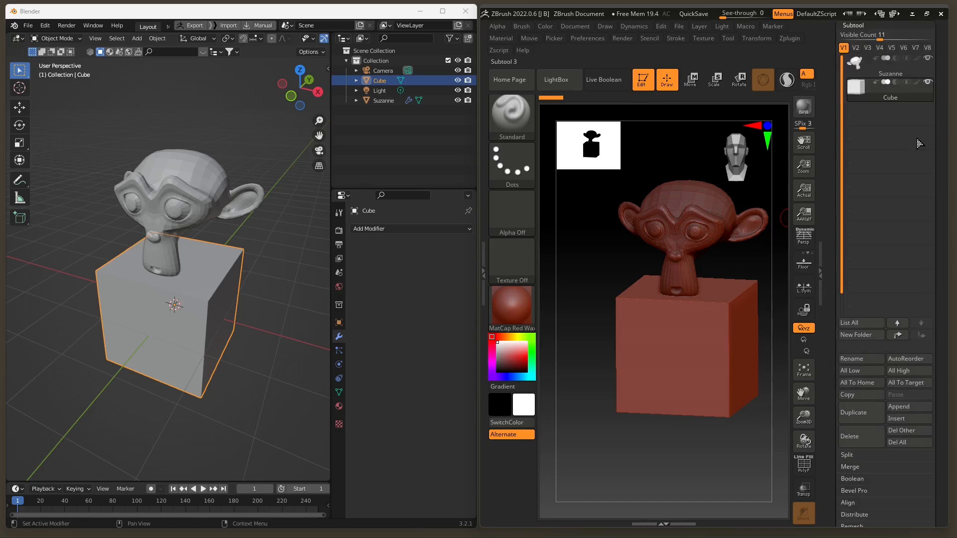
pyautogui.scroll(5, 859, 219)
pyautogui.moveTo(857, 244)
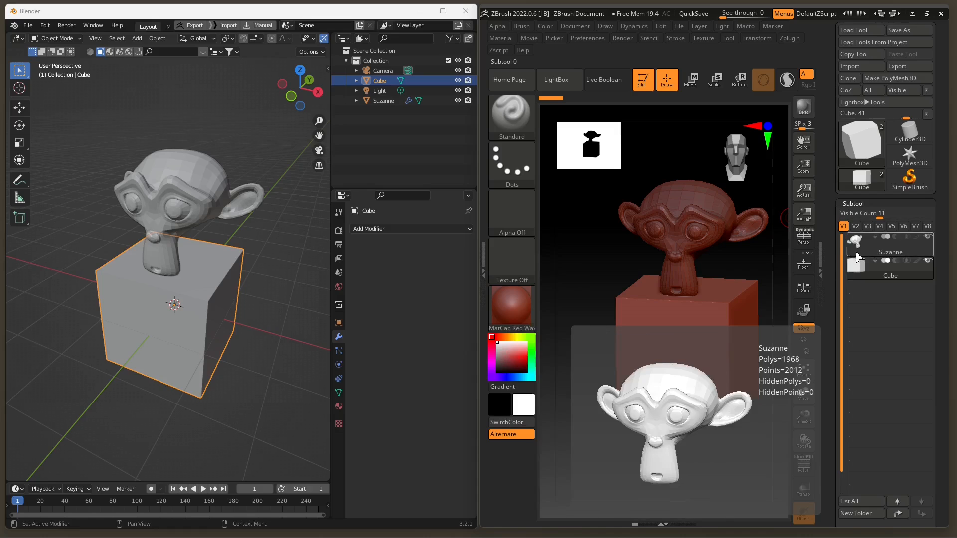
pyautogui.click(858, 246)
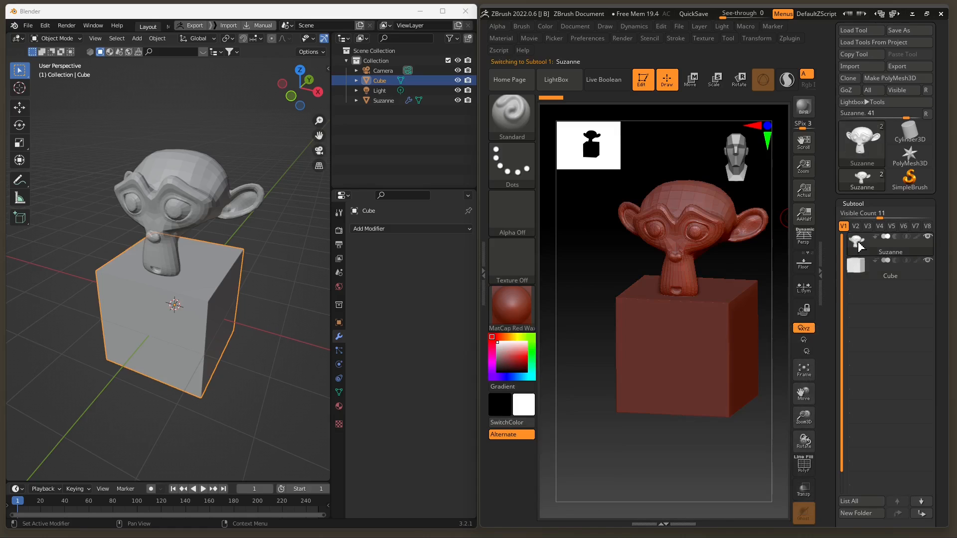
pyautogui.scroll(-3, 945, 252)
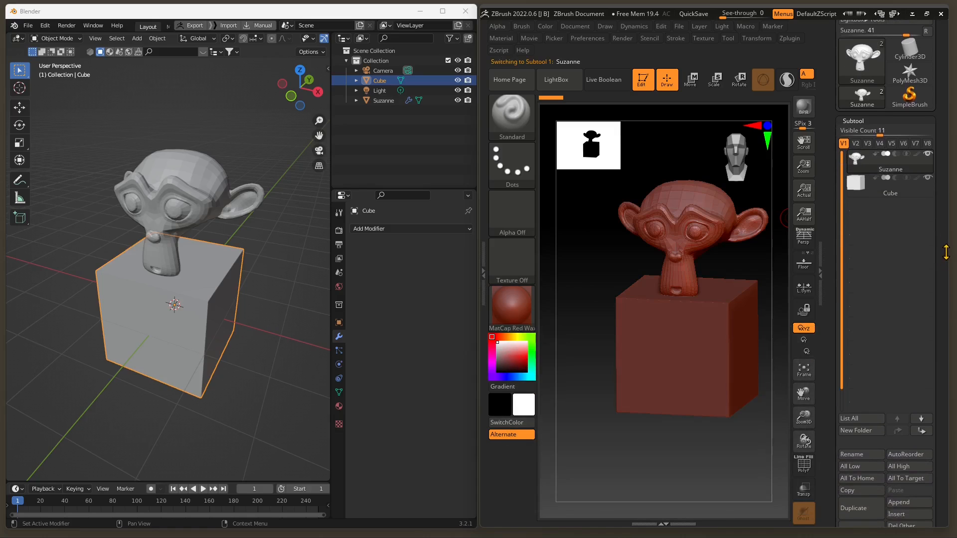
pyautogui.click(691, 79)
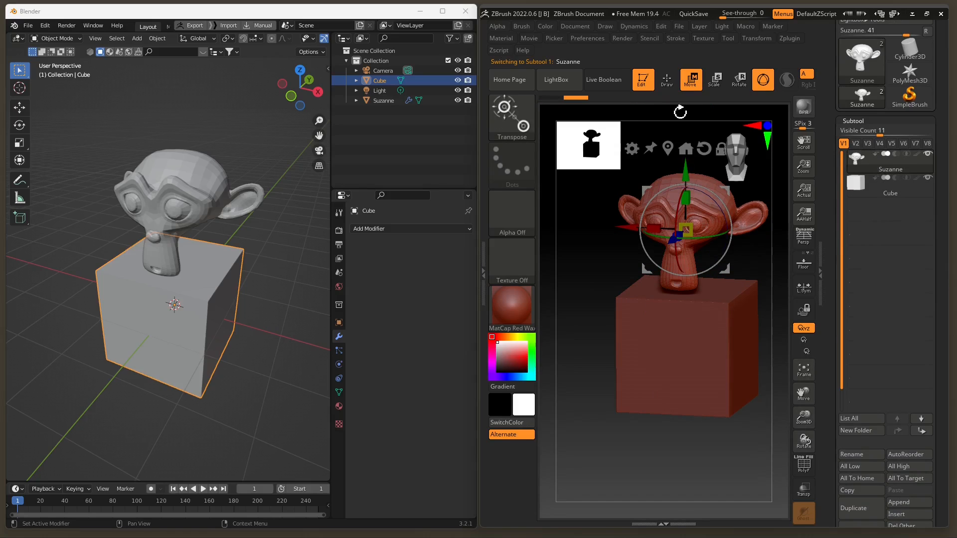
pyautogui.click(668, 80)
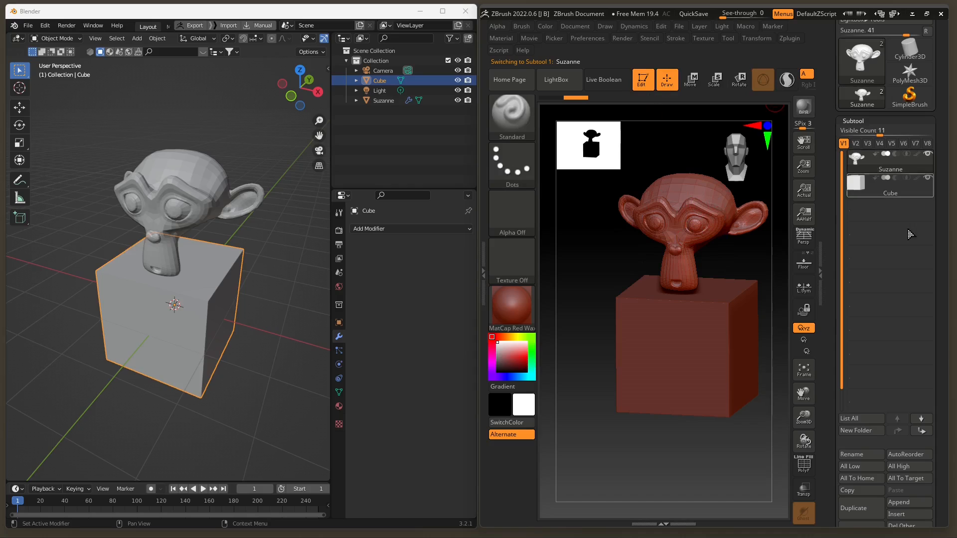
# - Divide the Suzanne subtool's geometry up to subdivision level 3
pyautogui.scroll(-5, 944, 236)
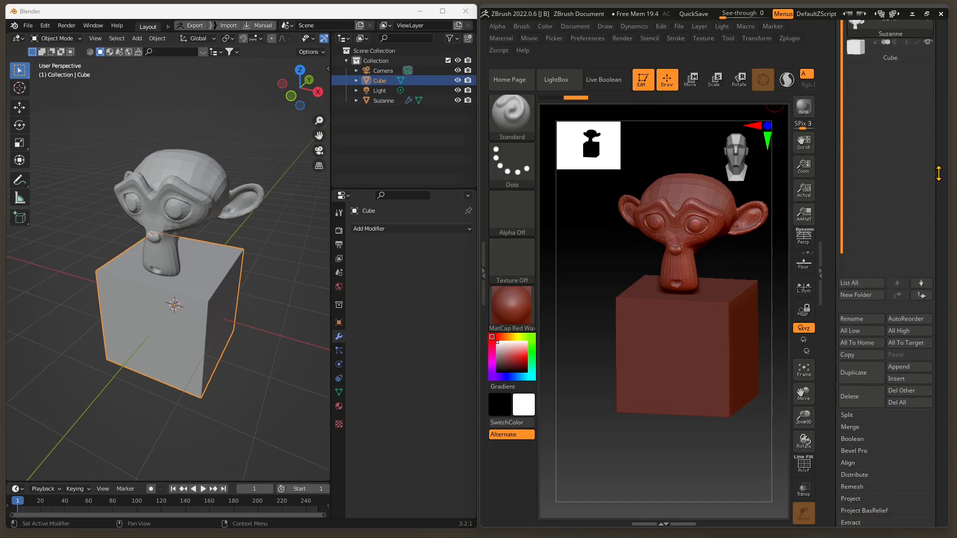
pyautogui.scroll(-4, 939, 168)
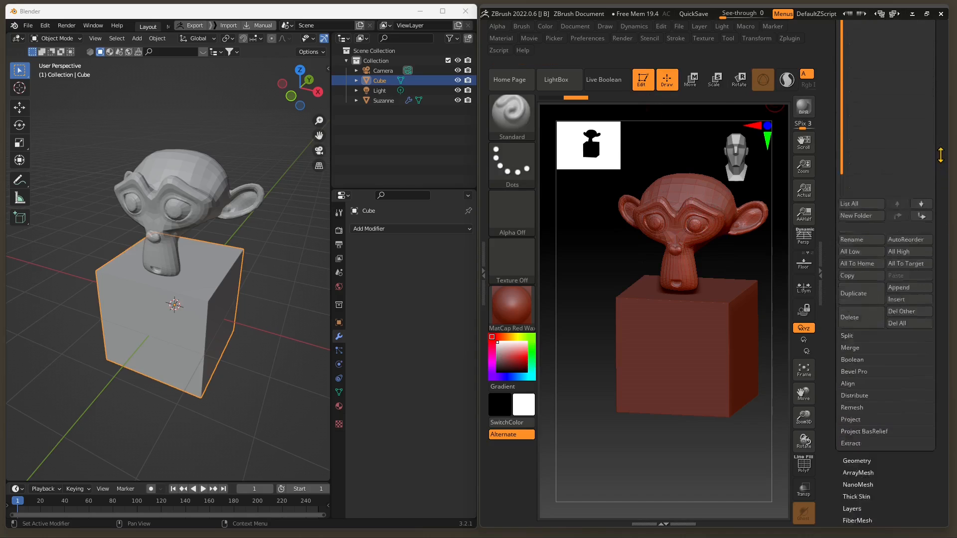
pyautogui.click(857, 330)
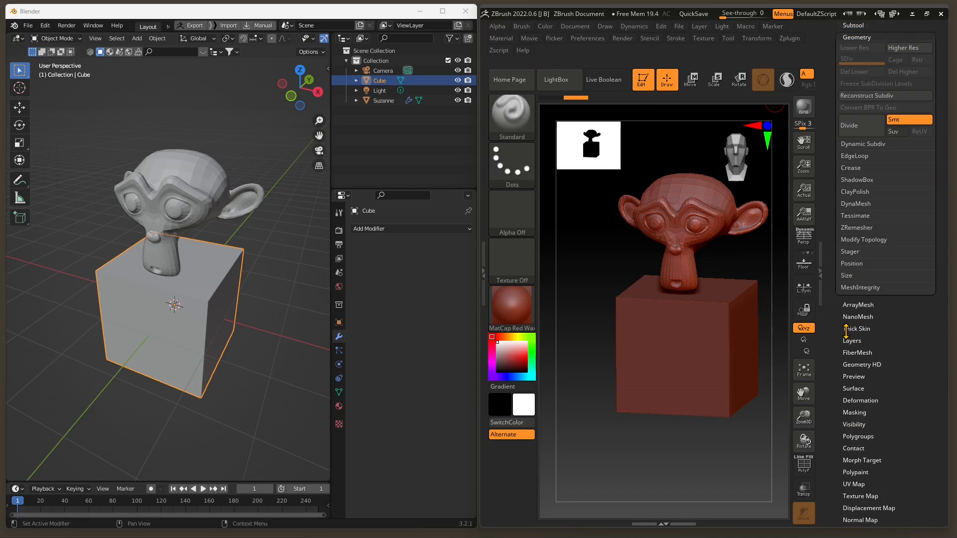
pyautogui.click(861, 133)
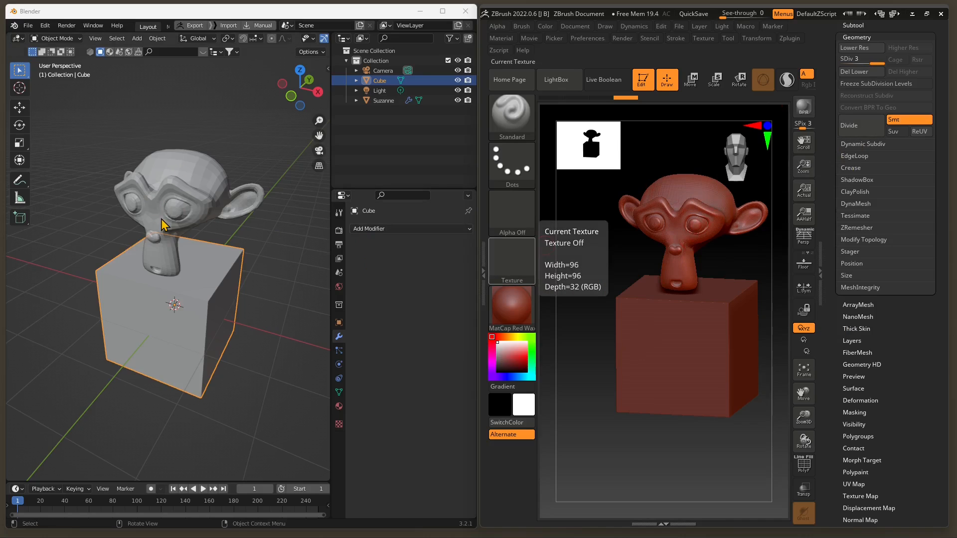
# - In Blender, set the monkey head's Subdivision modifier to 3 viewport and render levels and apply it
pyautogui.rightClick(189, 229)
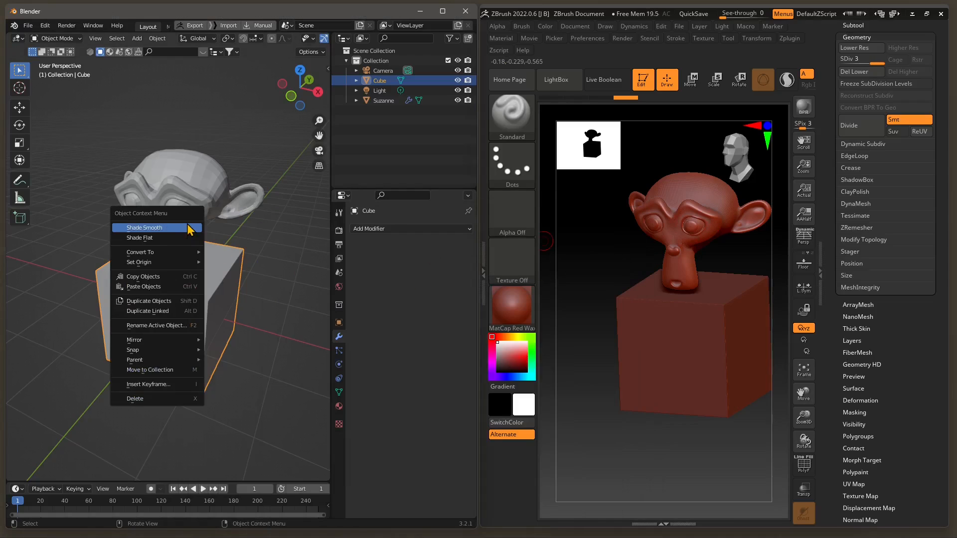
pyautogui.click(384, 101)
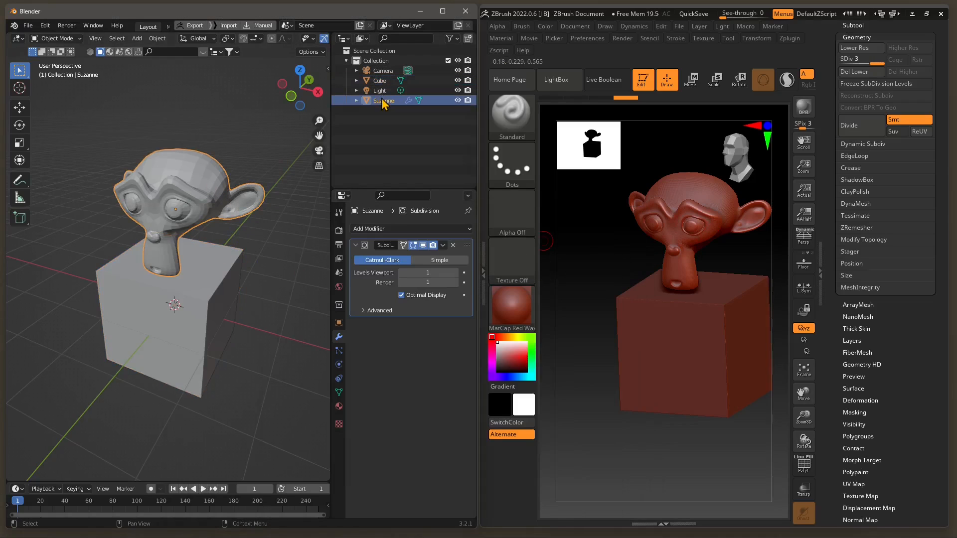
pyautogui.click(455, 282)
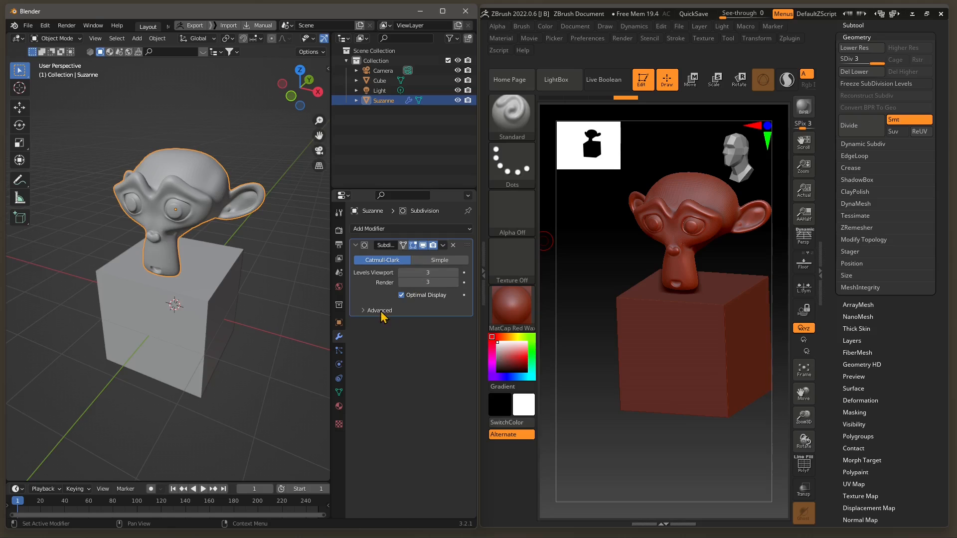
pyautogui.click(468, 229)
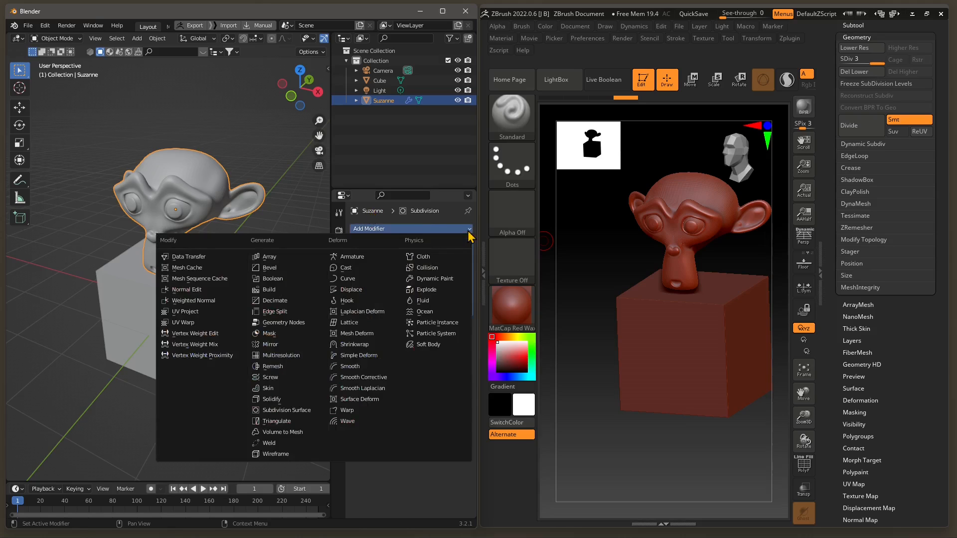
pyautogui.press('Escape')
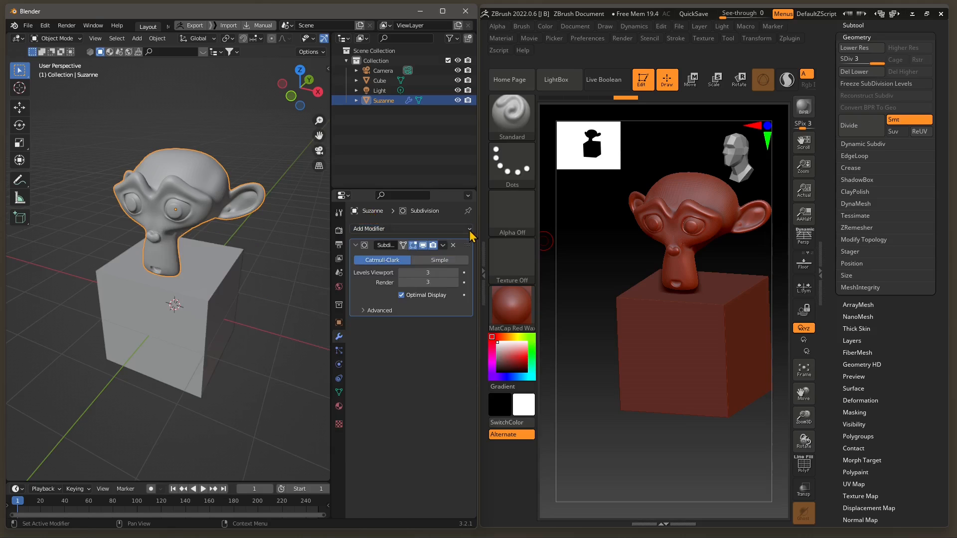
pyautogui.click(443, 244)
pyautogui.click(401, 258)
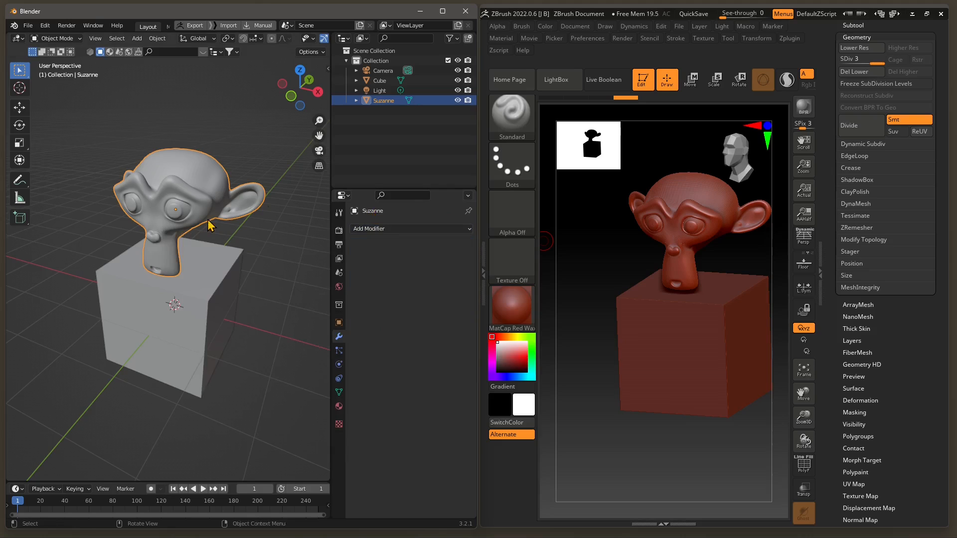
# - Display the viewport in Material Preview shading and give the monkey head a new material with an orange base color
pyautogui.scroll(-5, 298, 47)
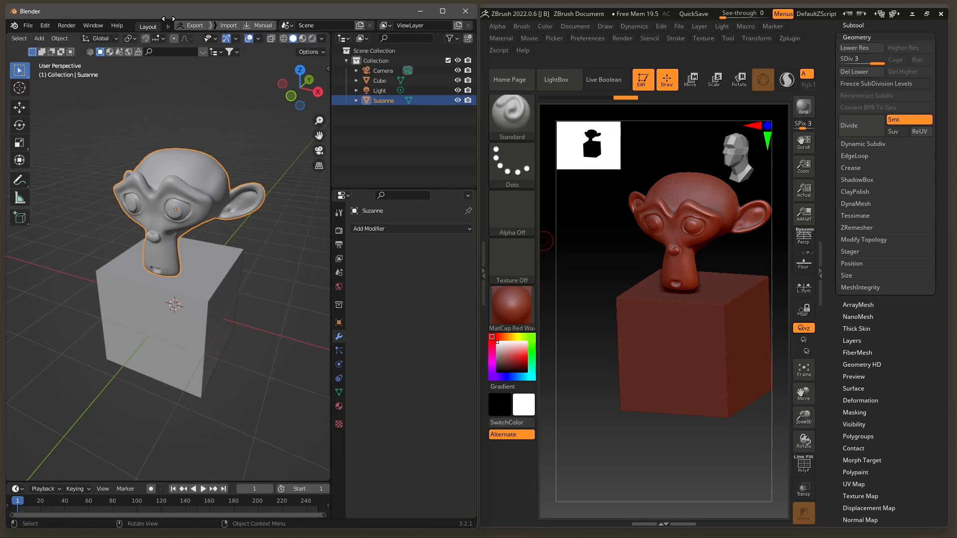
pyautogui.click(288, 39)
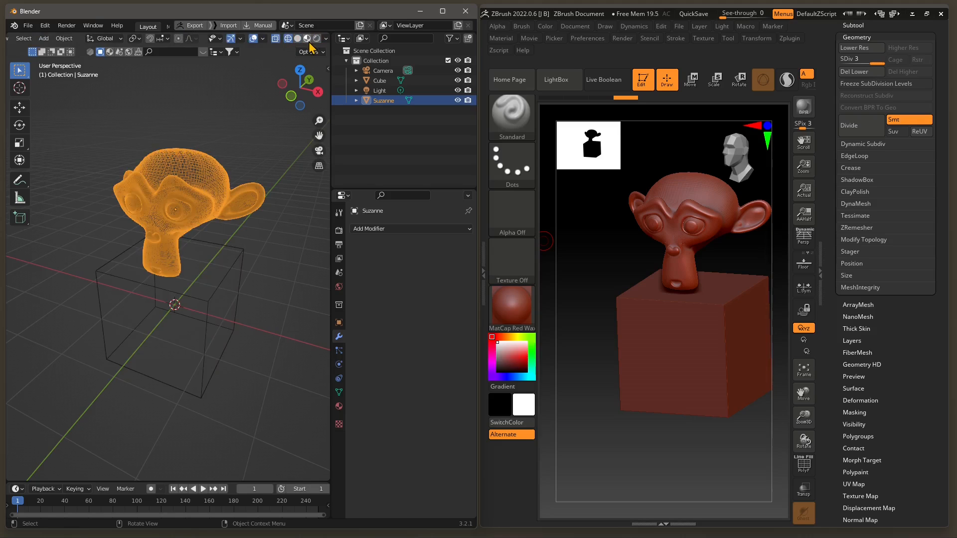
pyautogui.click(307, 39)
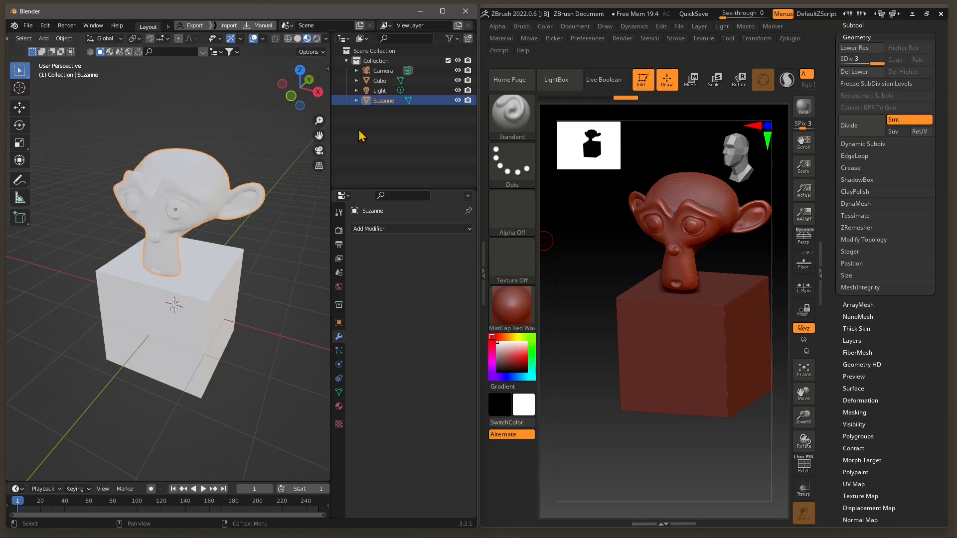
pyautogui.click(339, 406)
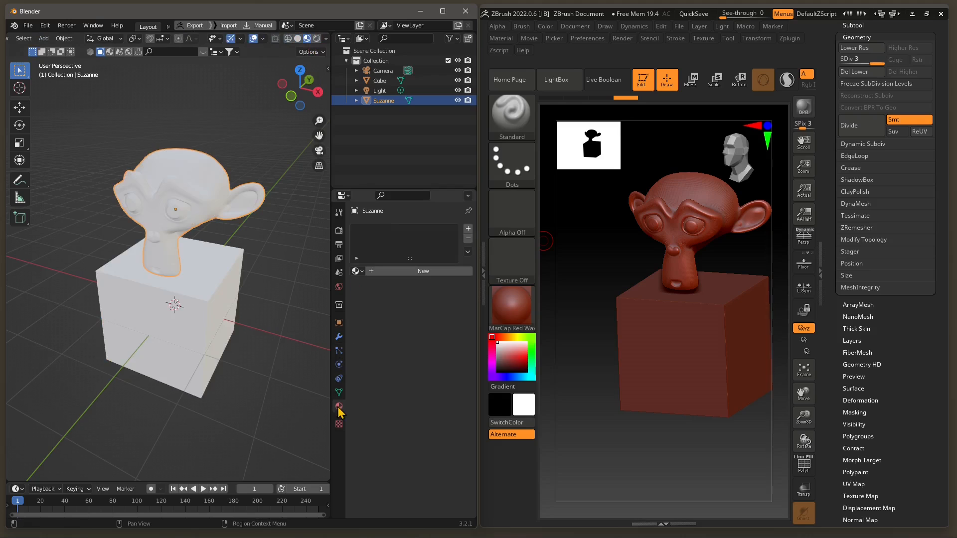
pyautogui.click(383, 270)
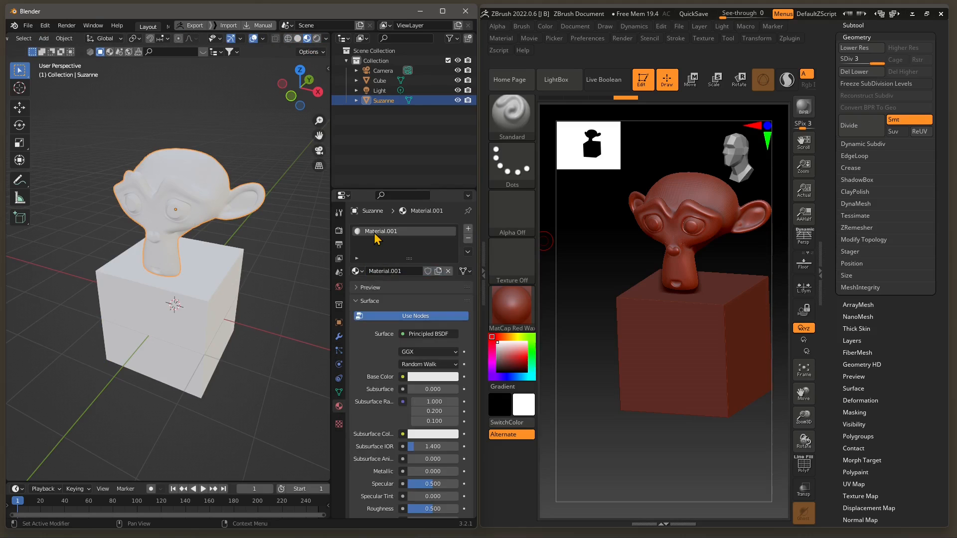
pyautogui.click(423, 377)
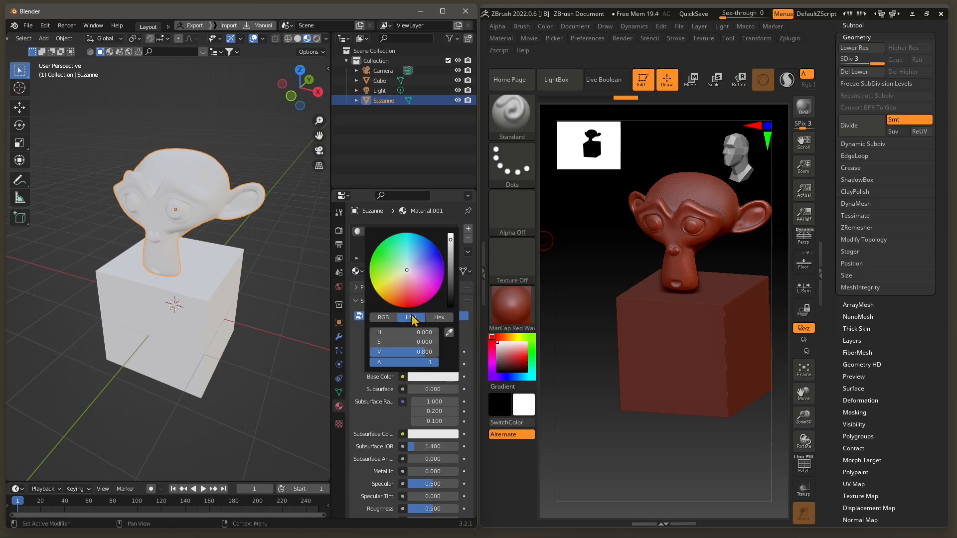
pyautogui.moveTo(407, 271)
pyautogui.mouseDown()
pyautogui.moveTo(380, 296)
pyautogui.moveTo(390, 303)
pyautogui.mouseUp()
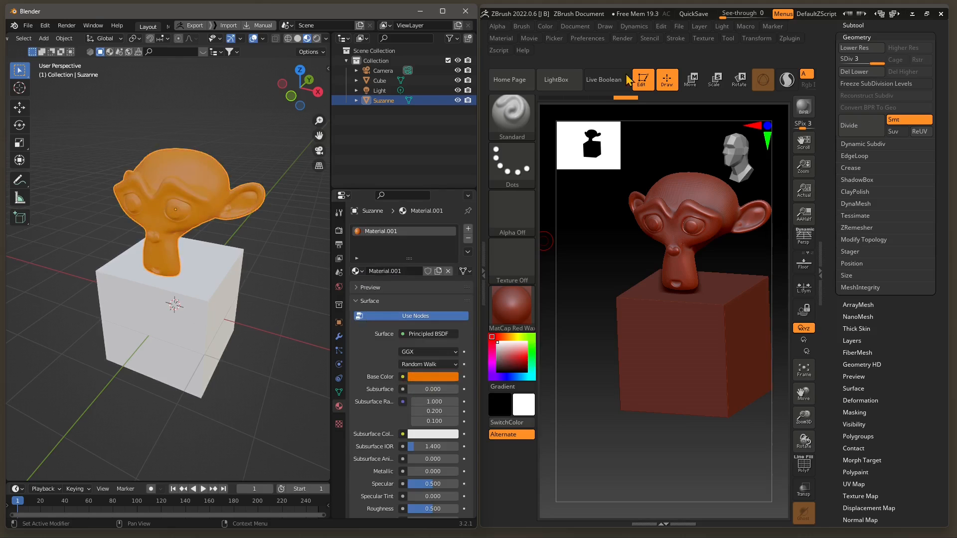
# - Check the Suzanne subtool in ZBrush, and export the updated monkey head from Blender with GoB
pyautogui.moveTo(156, 190); pyautogui.dragTo(224, 298, button='middle')
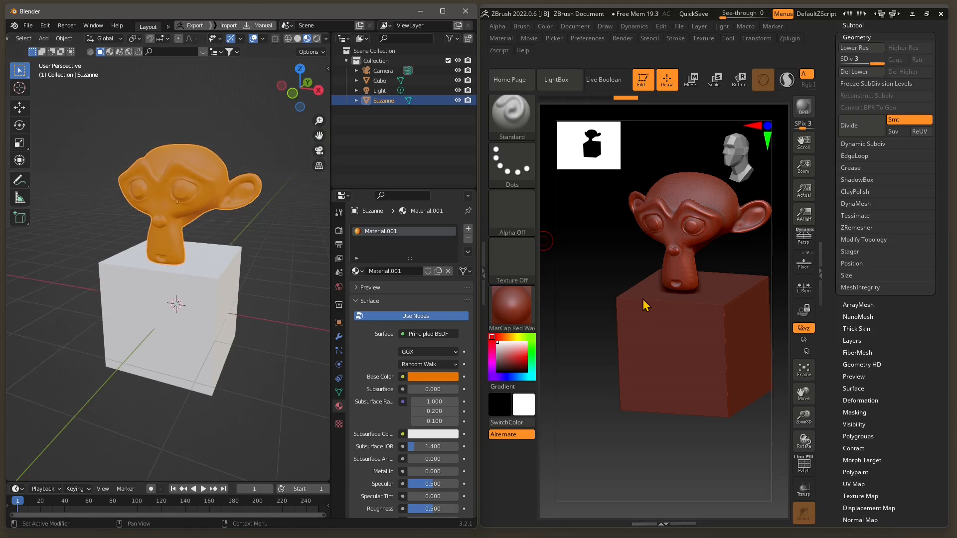
pyautogui.moveTo(648, 295); pyautogui.dragTo(617, 299)
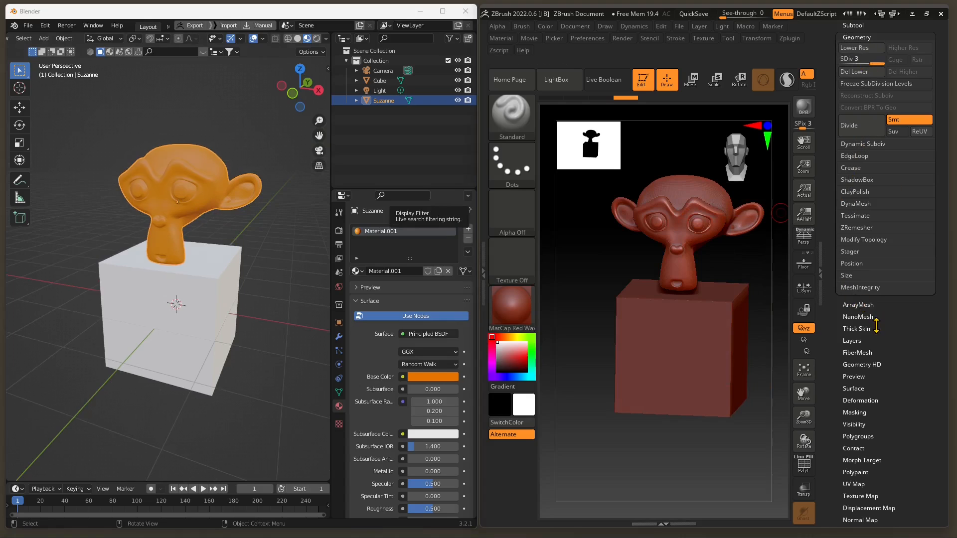
pyautogui.moveTo(948, 115); pyautogui.dragTo(946, 119)
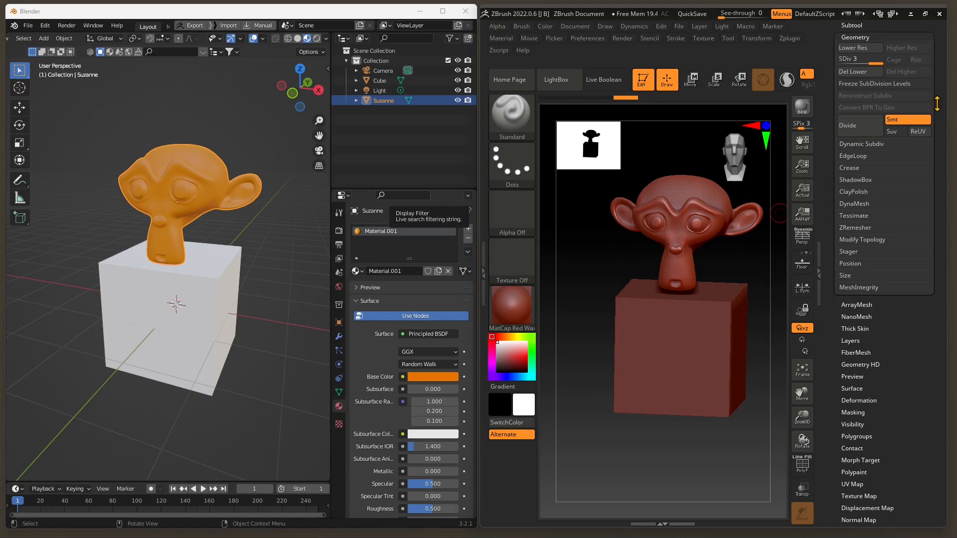
pyautogui.moveTo(940, 56); pyautogui.dragTo(940, 156)
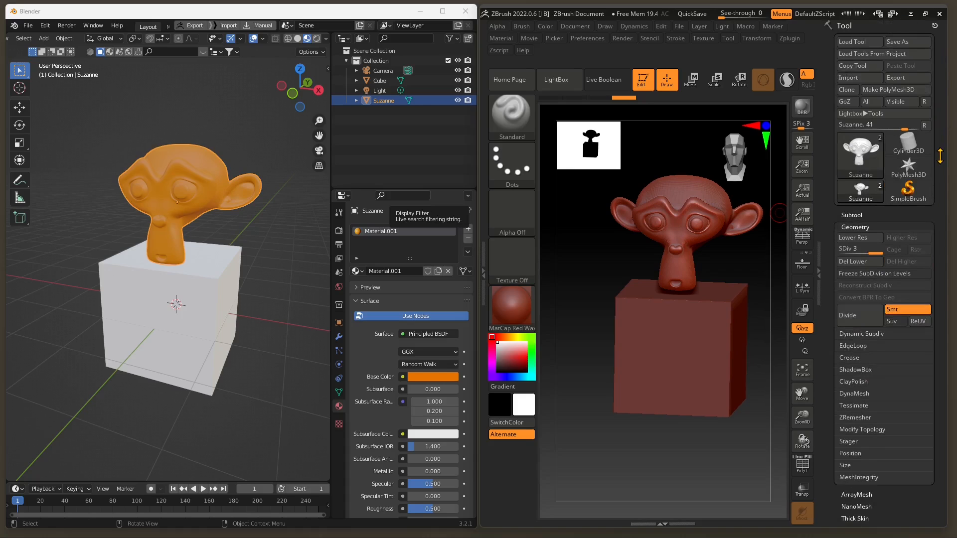
pyautogui.click(852, 213)
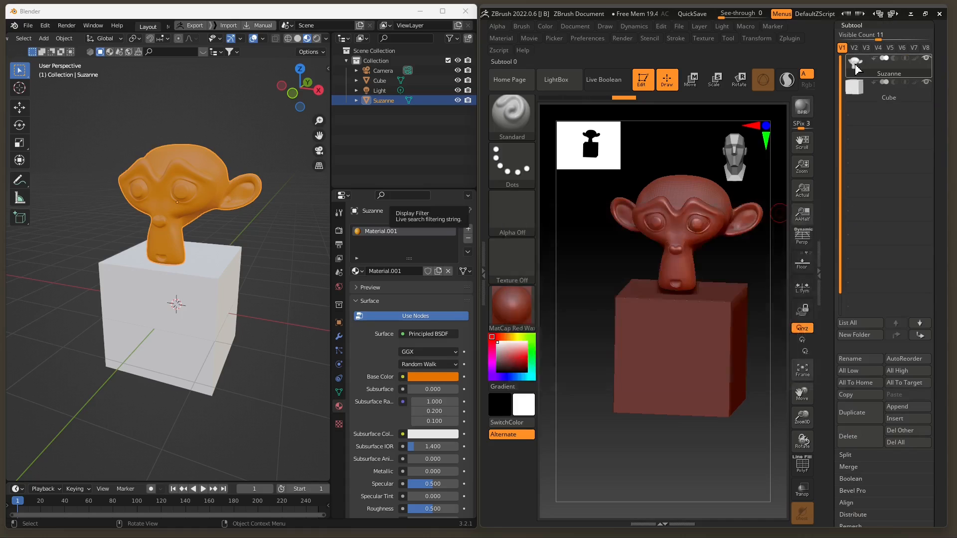
pyautogui.click(194, 176)
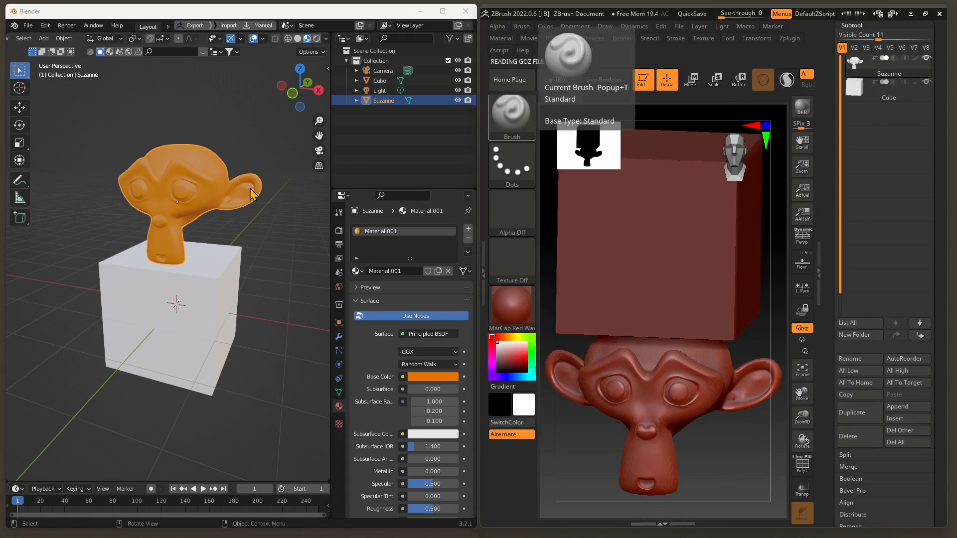
# - In ZBrush, move the re-imported monkey head up so that it sits on top of the cube
pyautogui.moveTo(639, 418)
pyautogui.mouseDown(button='right')
pyautogui.moveTo(626, 416)
pyautogui.moveTo(692, 414)
pyautogui.moveTo(651, 406)
pyautogui.moveTo(672, 405)
pyautogui.moveTo(672, 421)
pyautogui.moveTo(651, 413)
pyautogui.mouseUp(button='right')
pyautogui.click(691, 82)
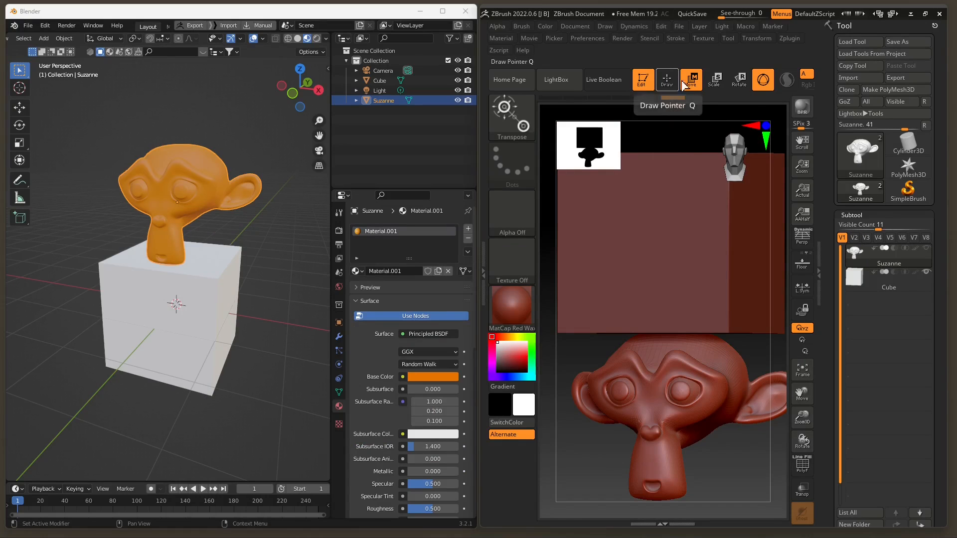
pyautogui.moveTo(649, 400); pyautogui.dragTo(665, 388, button='right')
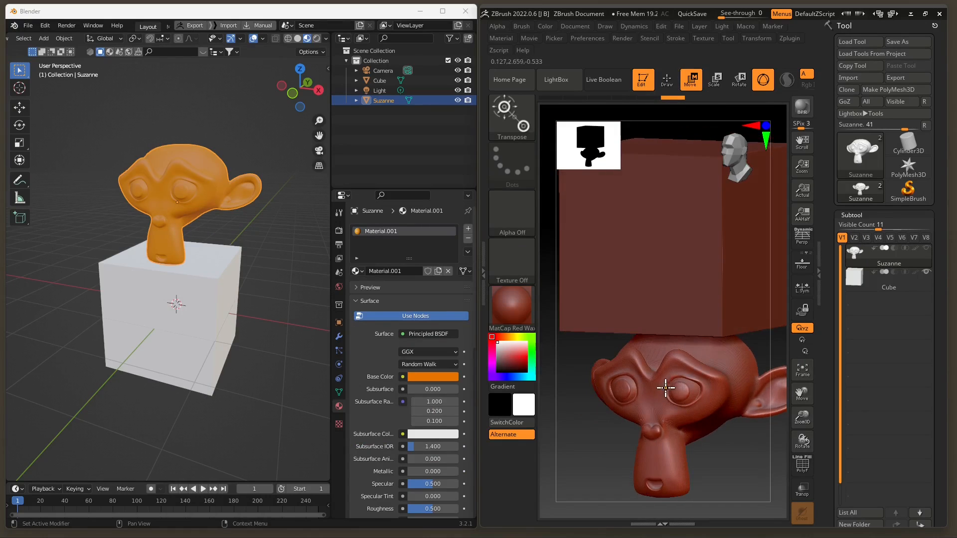
pyautogui.click(799, 375)
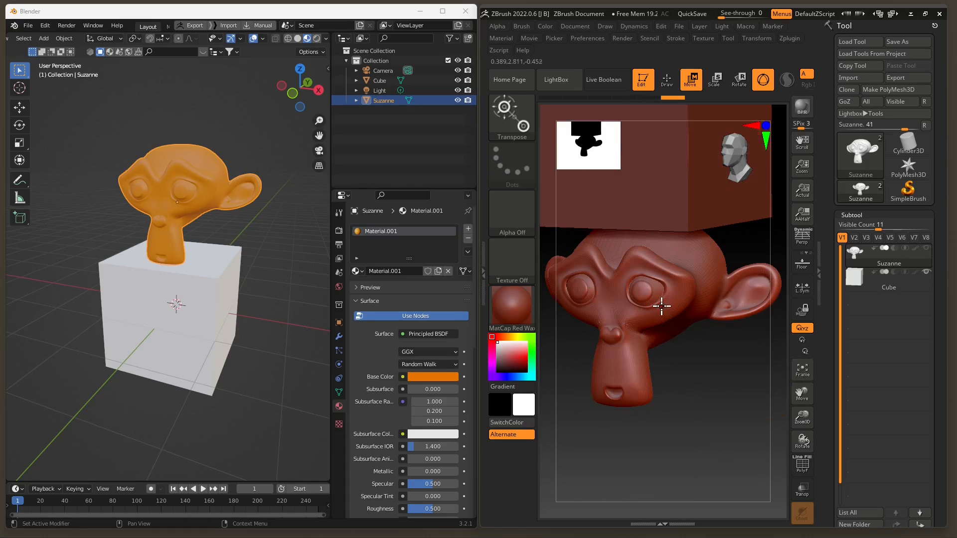
pyautogui.moveTo(661, 306); pyautogui.dragTo(699, 279, button='right')
pyautogui.moveTo(669, 181); pyautogui.dragTo(674, 45)
pyautogui.moveTo(639, 290); pyautogui.dragTo(681, 386, button='right')
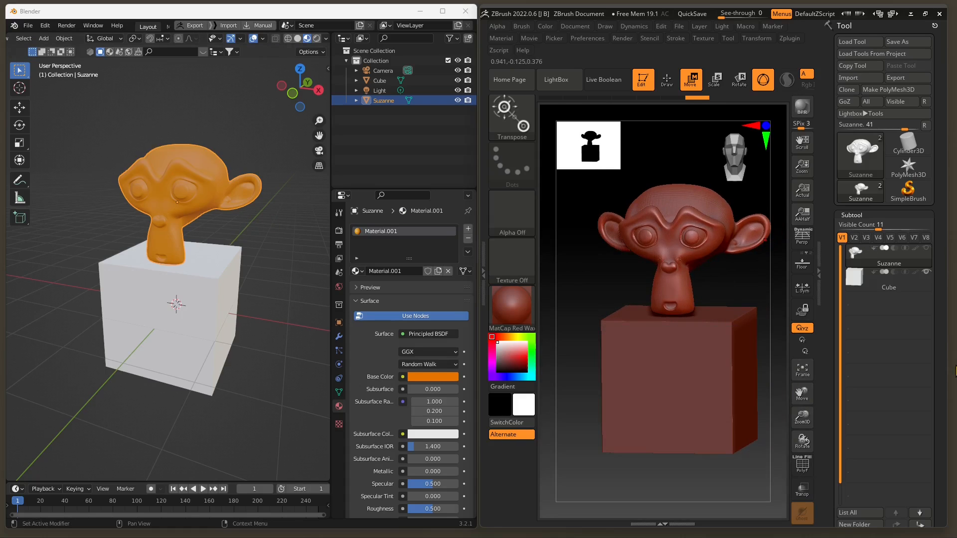
# - In ZBrush, divide the Suzanne subtool's geometry once with smoothing on
pyautogui.moveTo(940, 382); pyautogui.dragTo(941, 275)
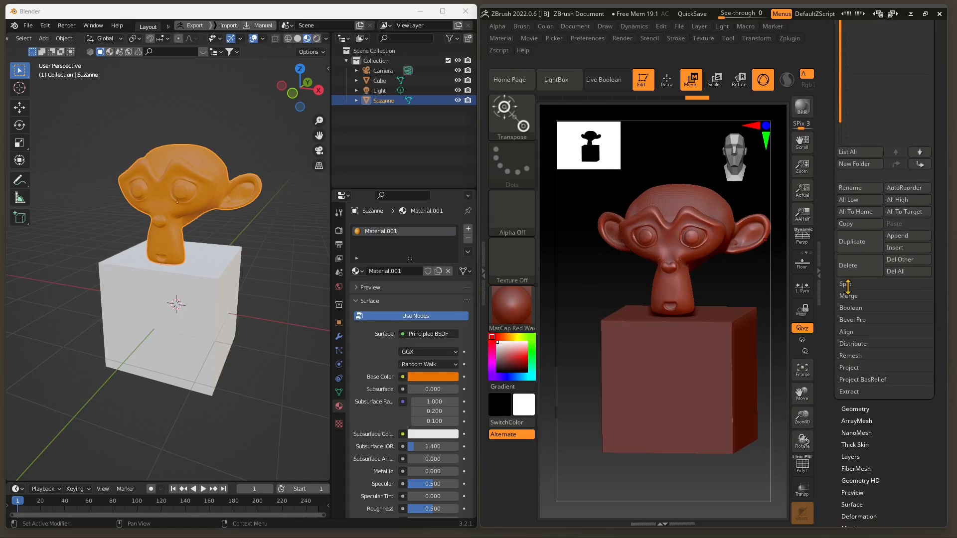
pyautogui.click(851, 409)
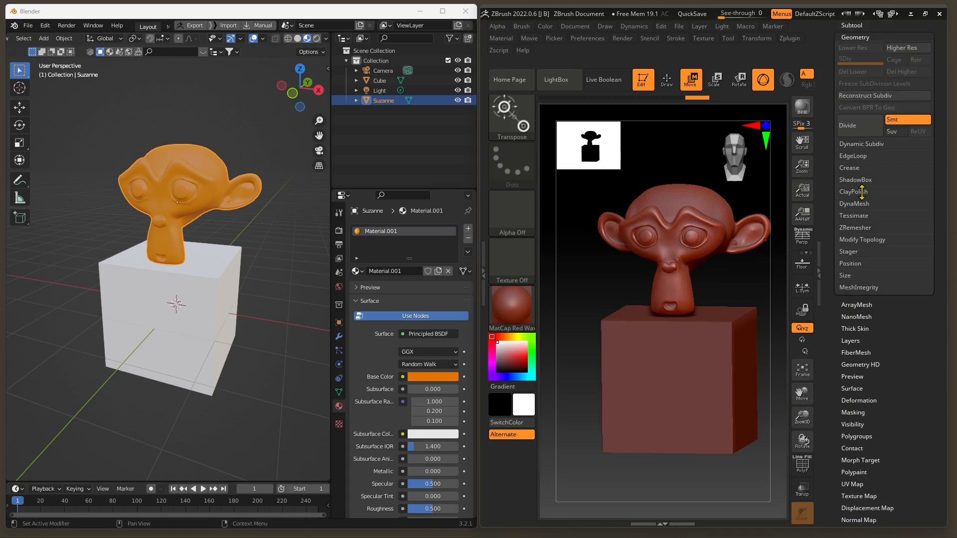
pyautogui.click(854, 134)
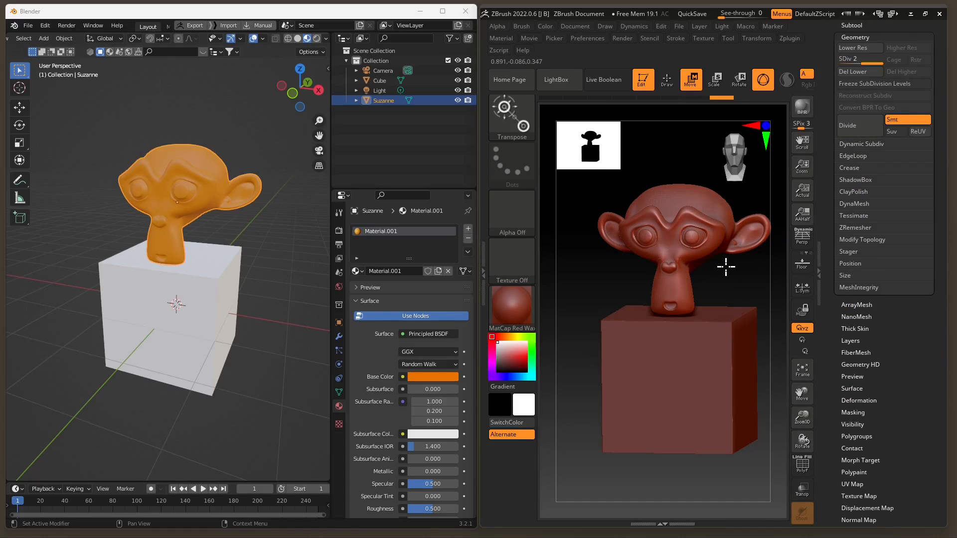
pyautogui.moveTo(721, 296)
pyautogui.mouseDown()
pyautogui.moveTo(722, 314)
pyautogui.moveTo(746, 324)
pyautogui.moveTo(716, 316)
pyautogui.moveTo(724, 303)
pyautogui.mouseUp()
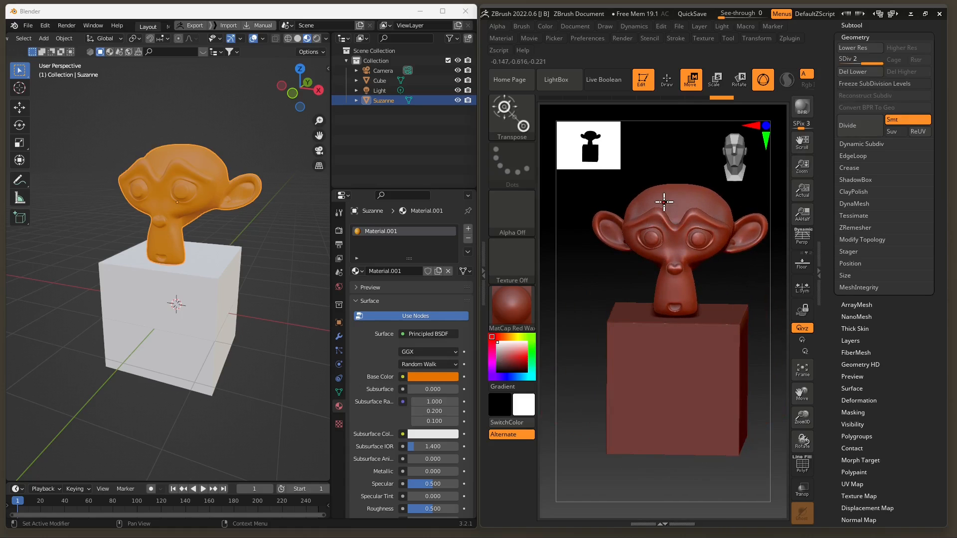
# - Switch from Move to Draw mode in ZBrush and compare the model's look with the orange monkey head in Blender
pyautogui.click(515, 108)
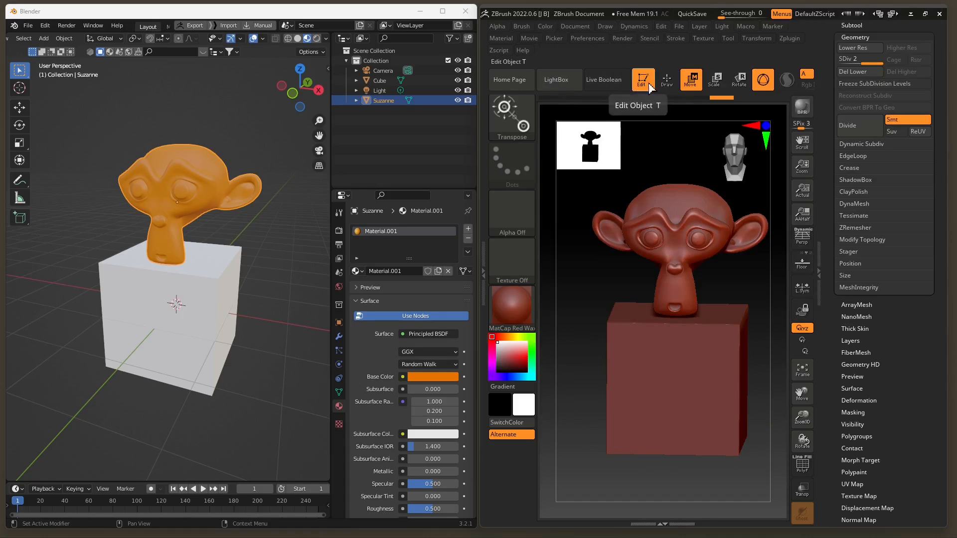
pyautogui.click(667, 79)
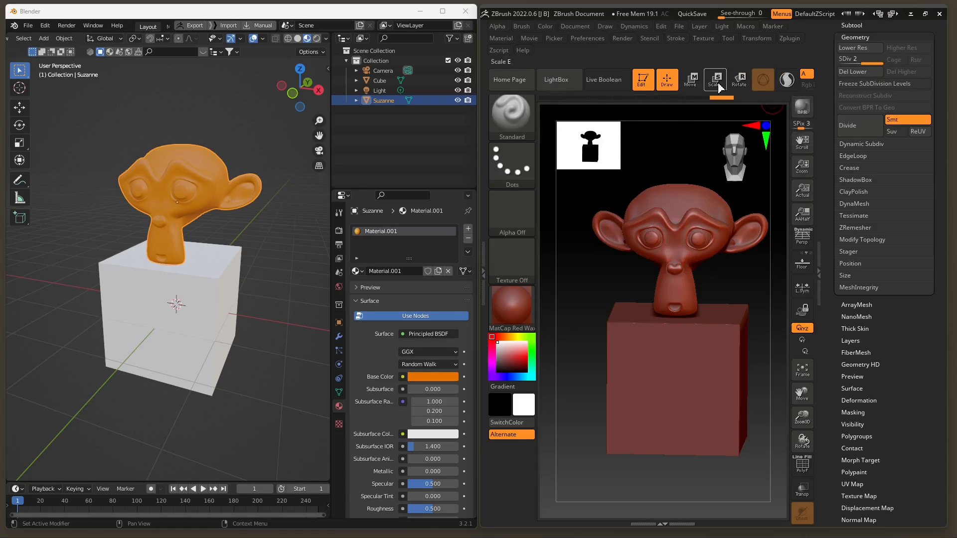
pyautogui.moveTo(693, 315); pyautogui.dragTo(662, 336, button='right')
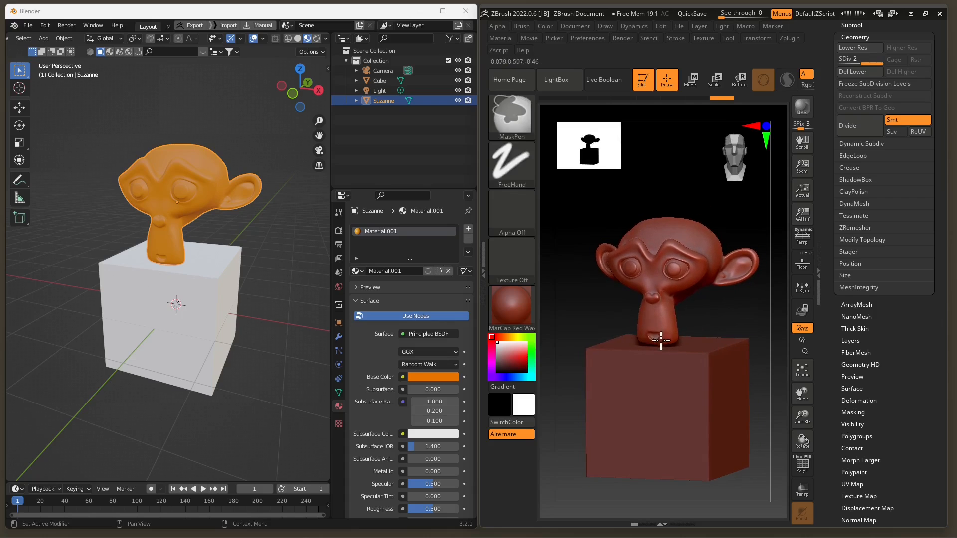
pyautogui.rightClick(231, 352)
pyautogui.moveTo(172, 235); pyautogui.dragTo(154, 191, button='middle')
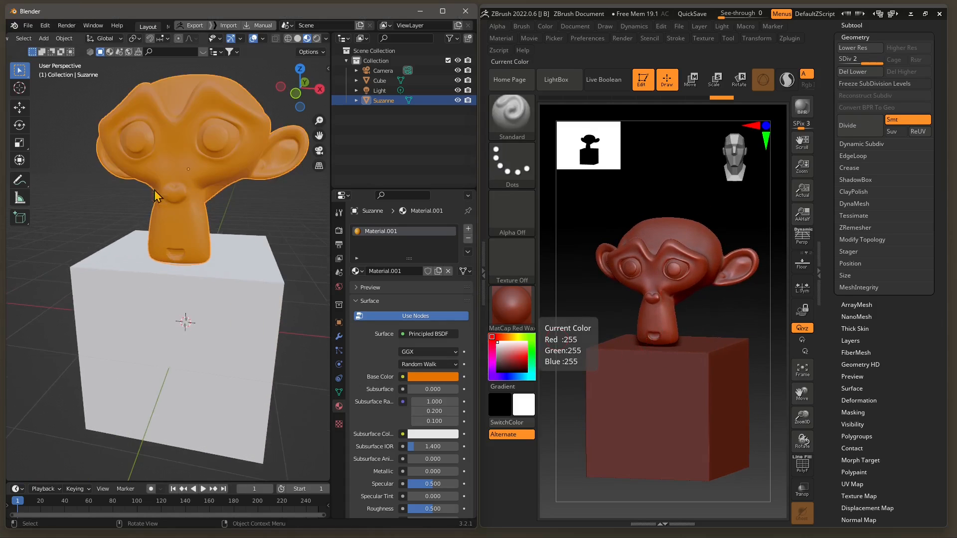
pyautogui.moveTo(240, 283); pyautogui.dragTo(212, 264, button='middle')
# - In ZBrush, try the Gold, MatCap Sculpy2 and PolySkin materials on the monkey head and cube
pyautogui.click(512, 305)
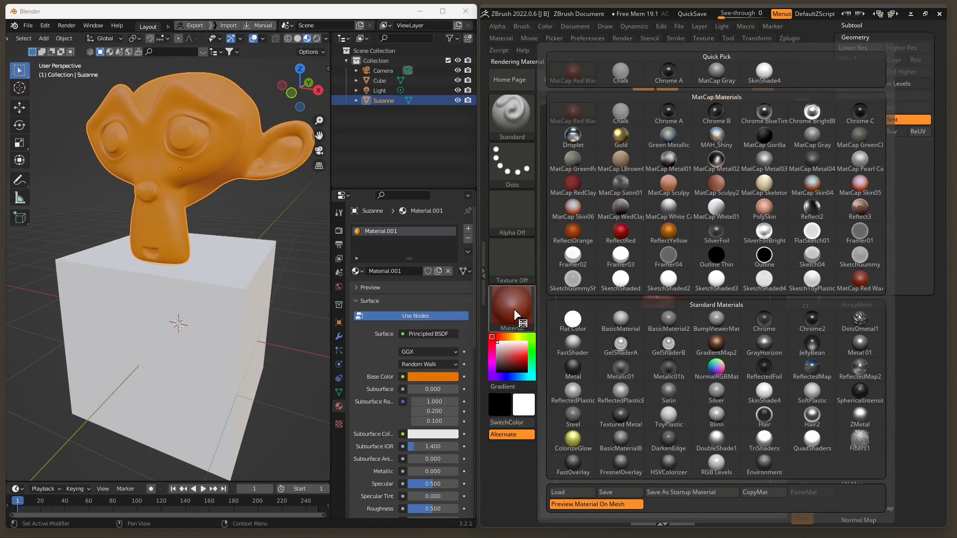
pyautogui.click(621, 135)
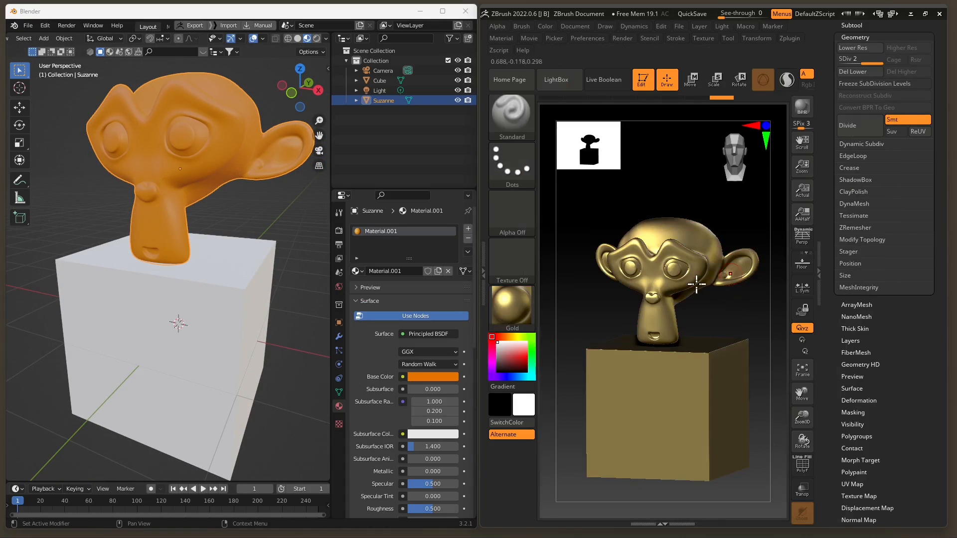
pyautogui.click(512, 304)
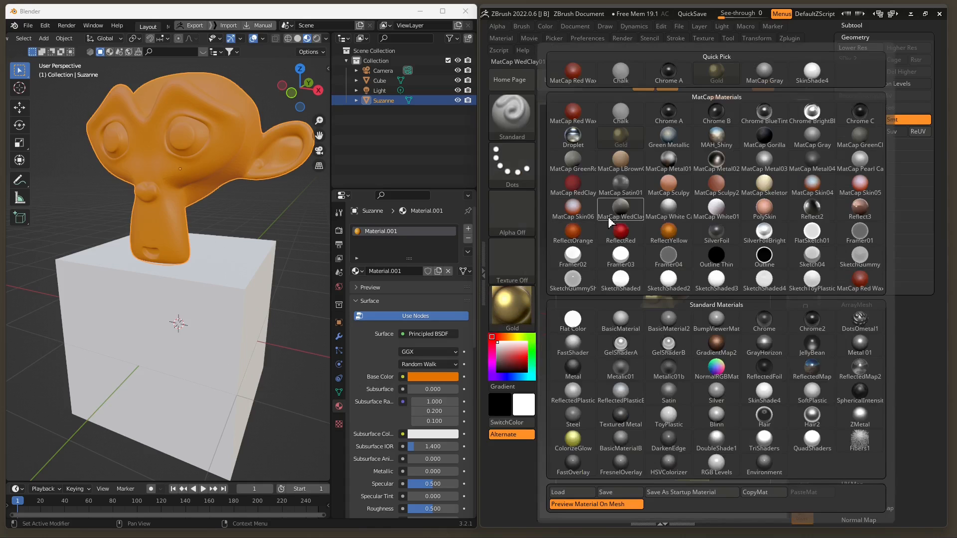
pyautogui.click(708, 192)
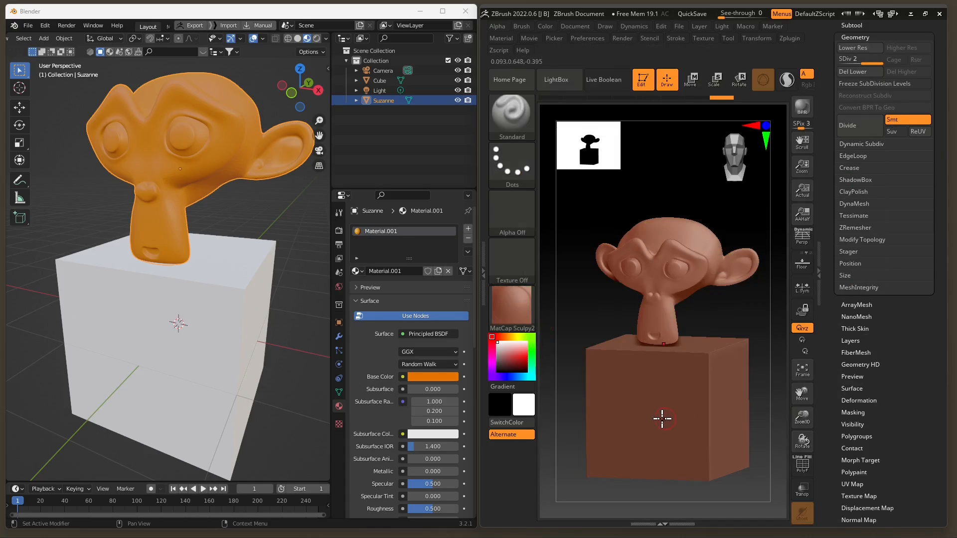
pyautogui.click(513, 309)
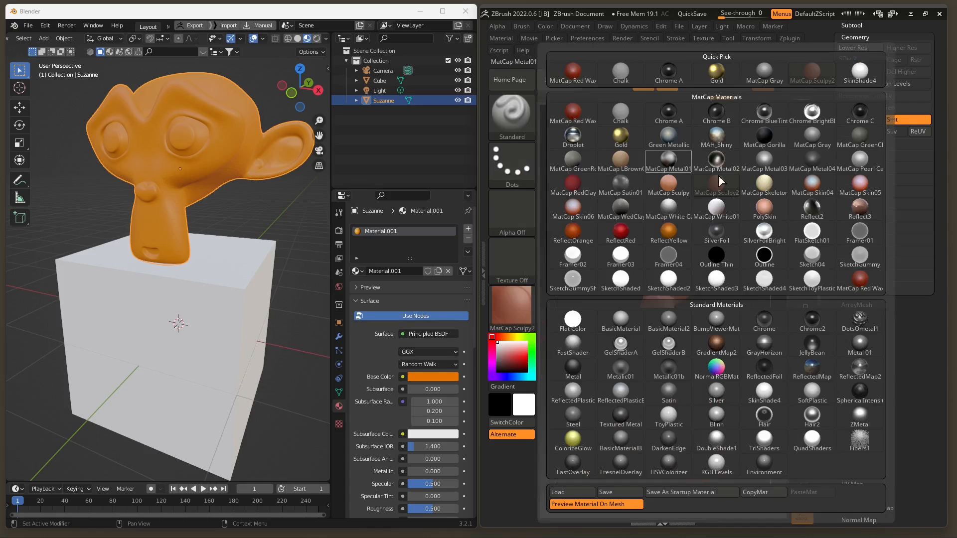
pyautogui.click(762, 219)
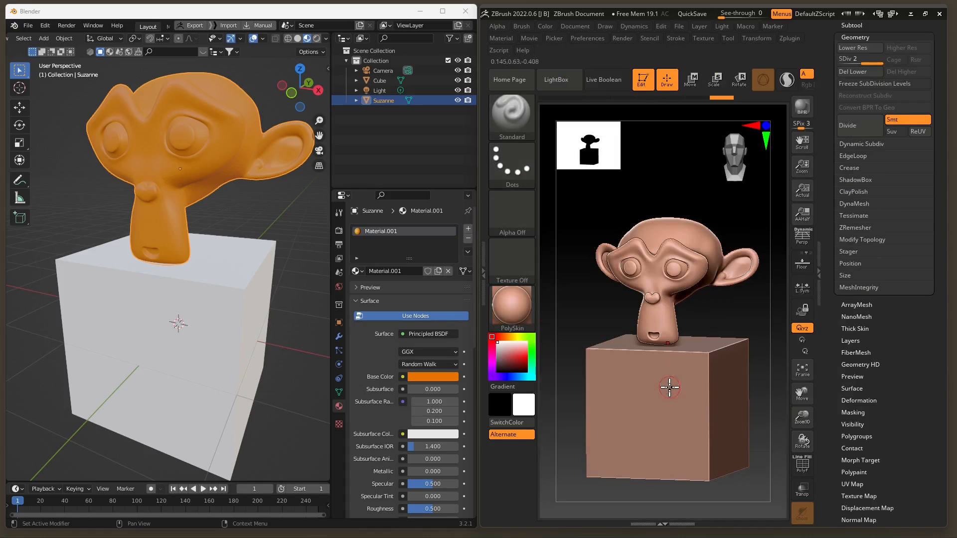
# - Give the ZBrush model the MatCap Sculpy material and check the orange monkey head in Blender against it
pyautogui.click(525, 317)
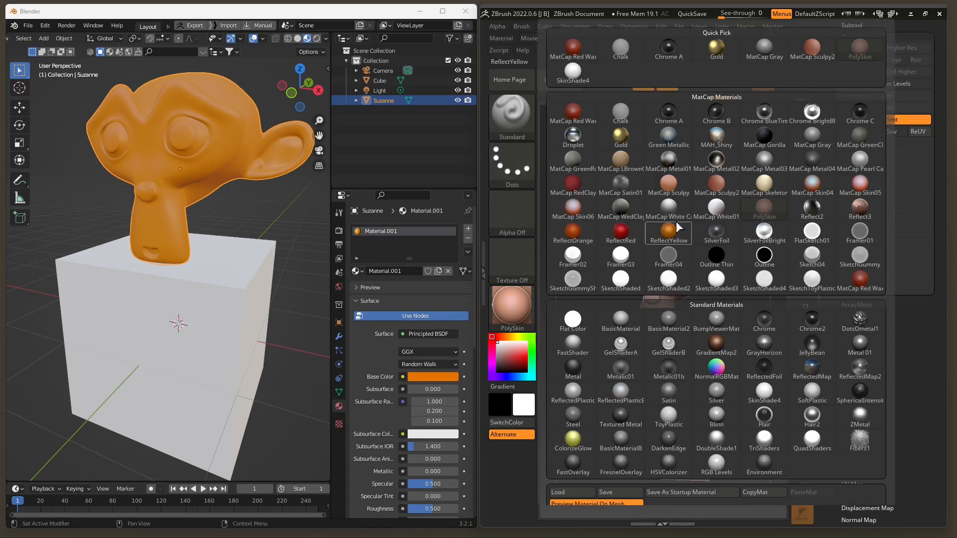
pyautogui.click(671, 192)
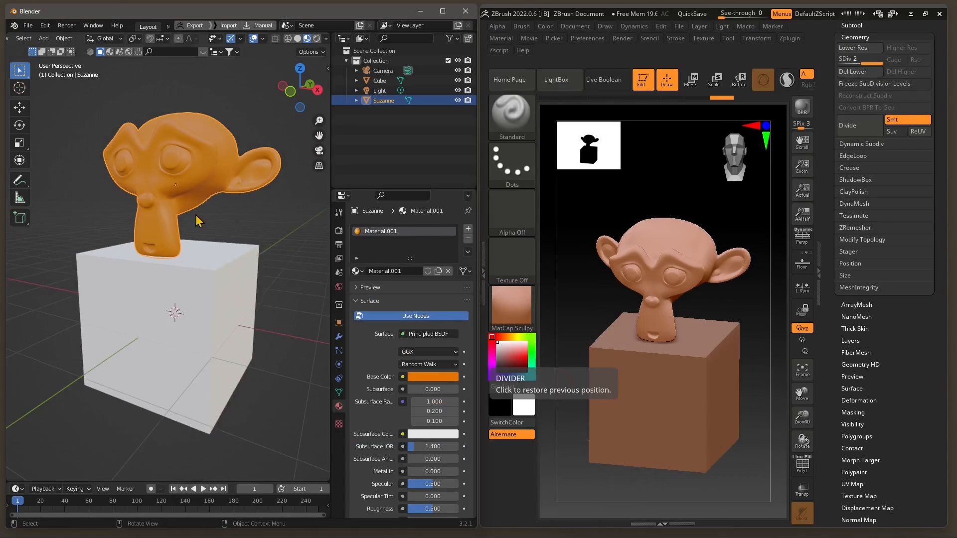
pyautogui.rightClick(248, 251)
pyautogui.moveTo(230, 239); pyautogui.dragTo(241, 260, button='middle')
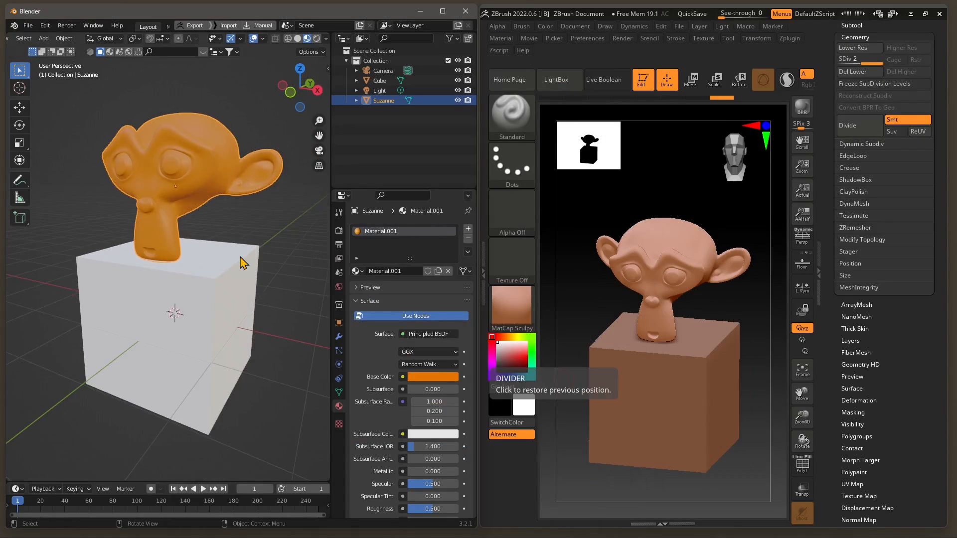
# - Maximize the Blender window, open the Texture Paint workspace and try to paint on the monkey head
pyautogui.doubleClick(154, 12)
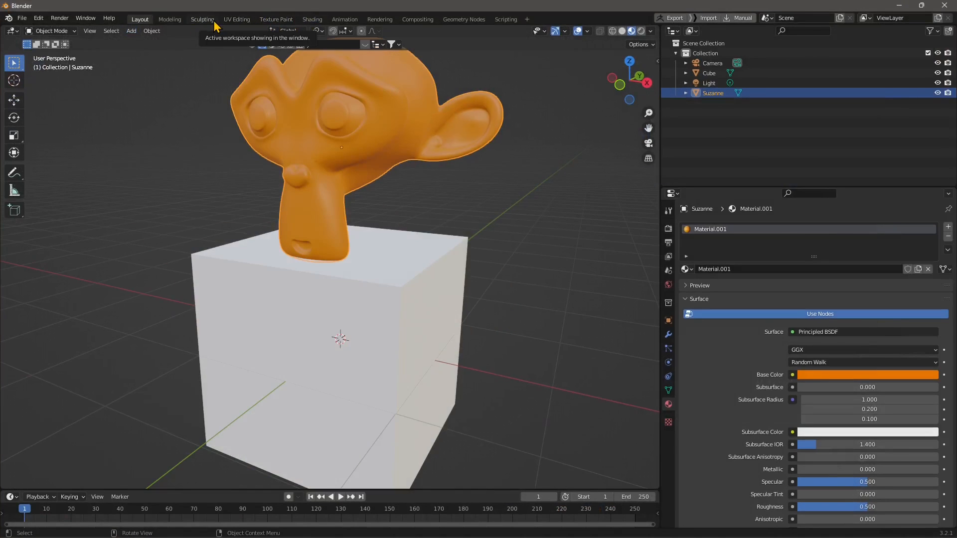
pyautogui.click(273, 20)
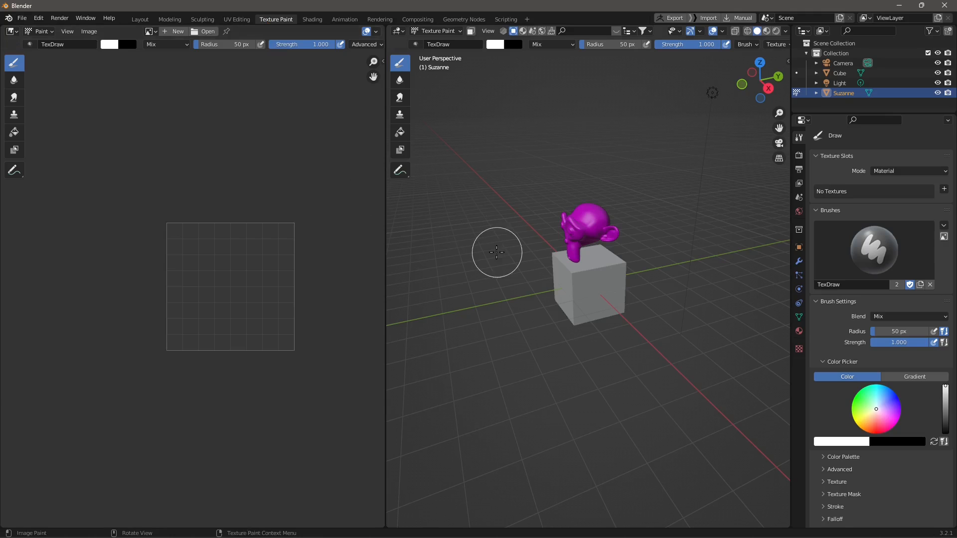
pyautogui.moveTo(537, 282); pyautogui.dragTo(566, 273, button='middle')
pyautogui.scroll(5, 588, 214)
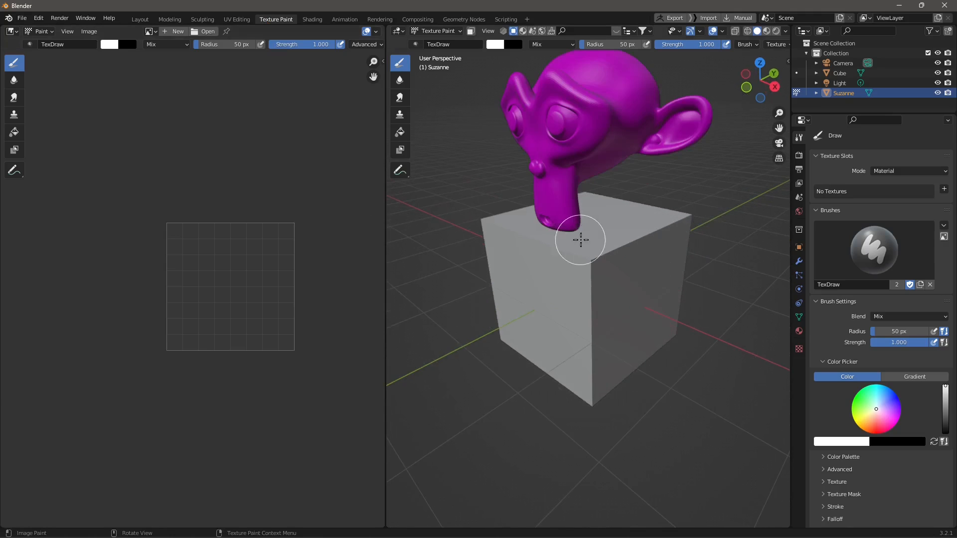
pyautogui.moveTo(553, 239)
pyautogui.mouseDown(button='middle')
pyautogui.moveTo(574, 276)
pyautogui.moveTo(581, 237)
pyautogui.moveTo(559, 284)
pyautogui.mouseUp(button='middle')
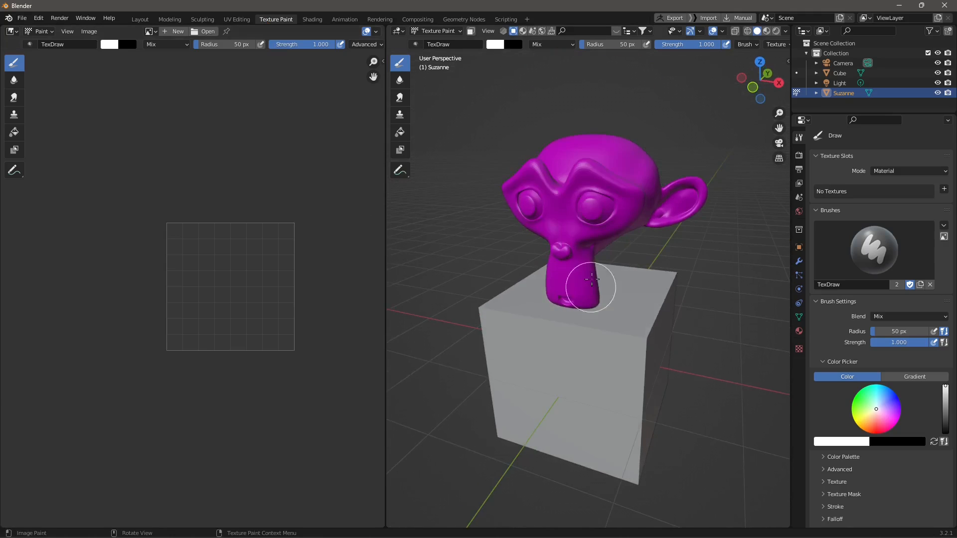
pyautogui.click(565, 188)
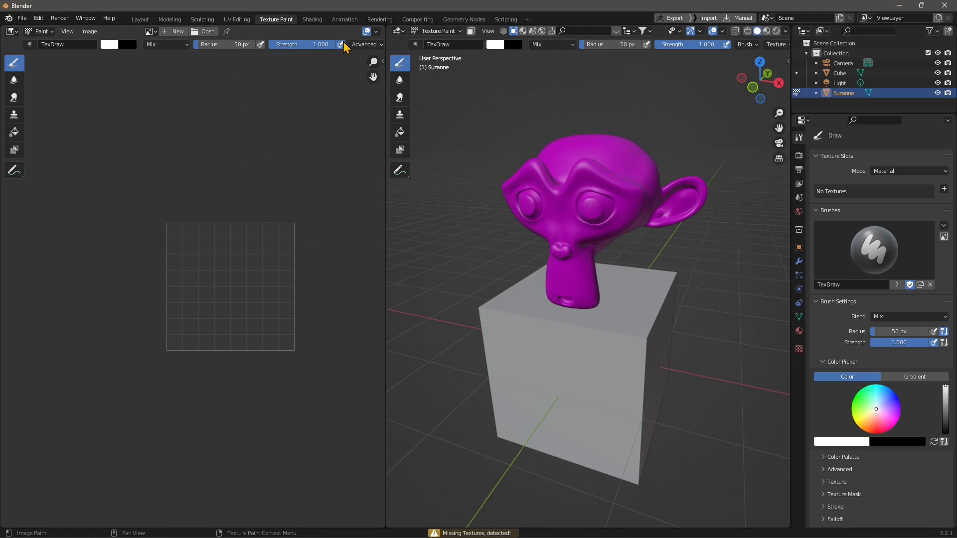
# - Create a new blank 1024 x 1024 px image named Untitled with an orange fill color and alpha
pyautogui.scroll(-5, 279, 45)
pyautogui.click(175, 31)
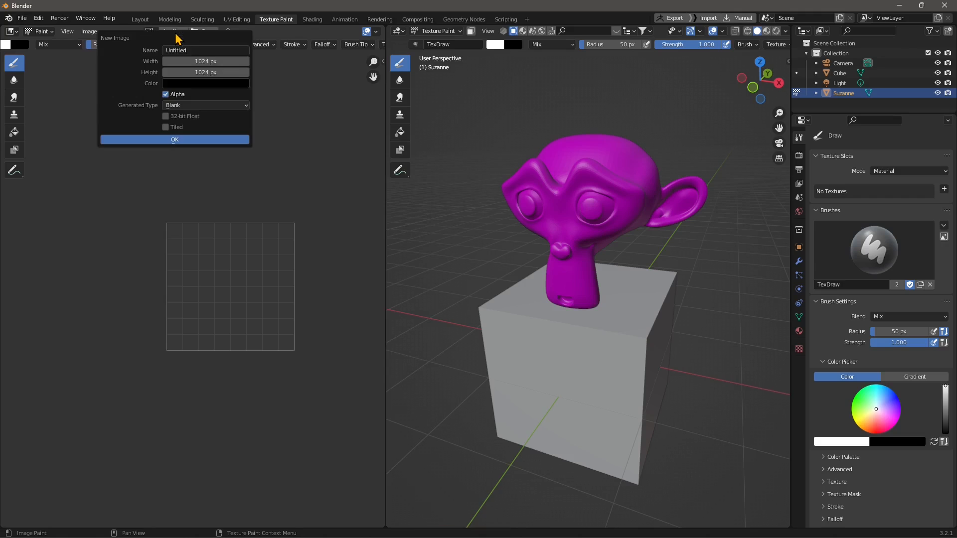
pyautogui.click(183, 86)
pyautogui.moveTo(250, 137); pyautogui.dragTo(185, 157)
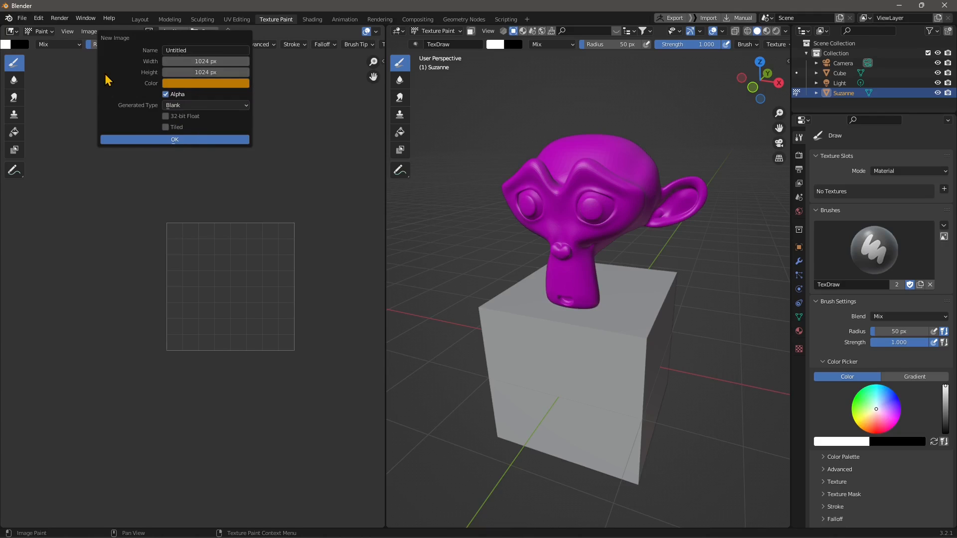
pyautogui.click(177, 140)
pyautogui.scroll(-5, 249, 279)
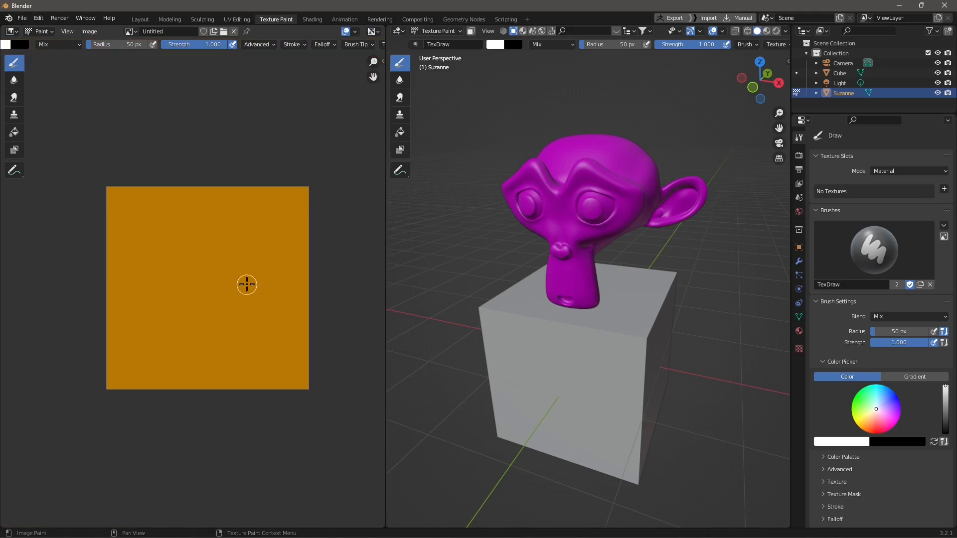
# - Display the 3D view in Material Preview shading and try painting on the monkey head's face
pyautogui.moveTo(520, 272); pyautogui.dragTo(527, 266, button='middle')
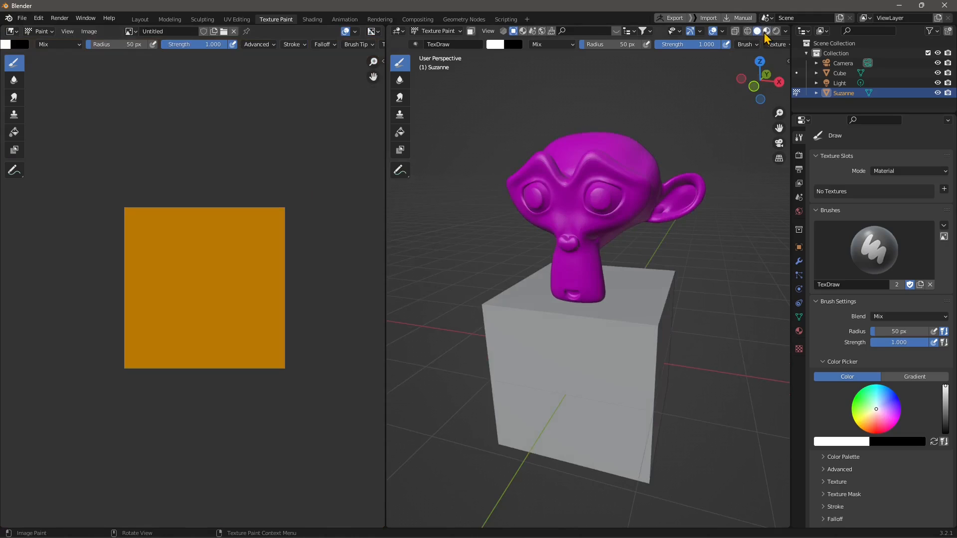
pyautogui.click(766, 31)
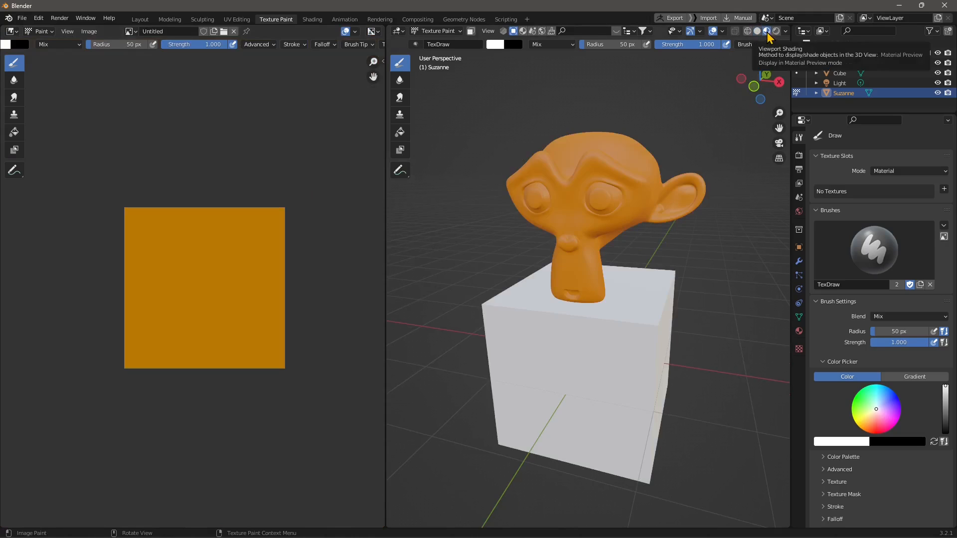
pyautogui.click(574, 213)
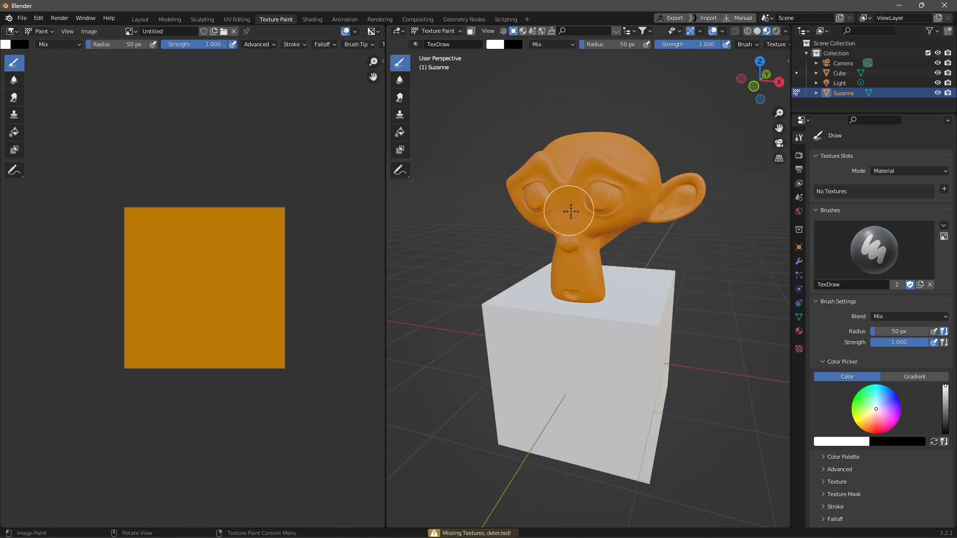
# - Paint a white X in the middle of the orange image with the TexDraw brush
pyautogui.moveTo(190, 259); pyautogui.dragTo(220, 307)
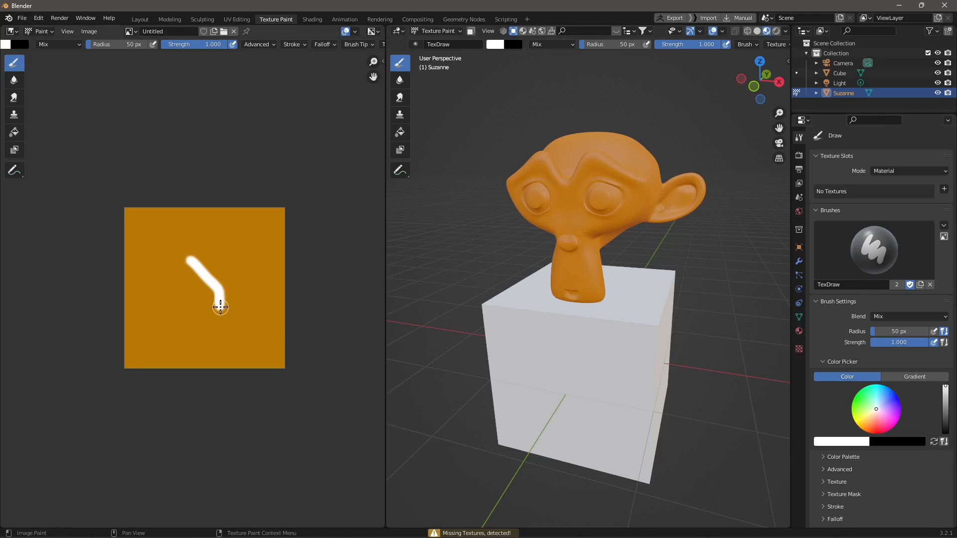
pyautogui.moveTo(160, 303); pyautogui.dragTo(234, 257)
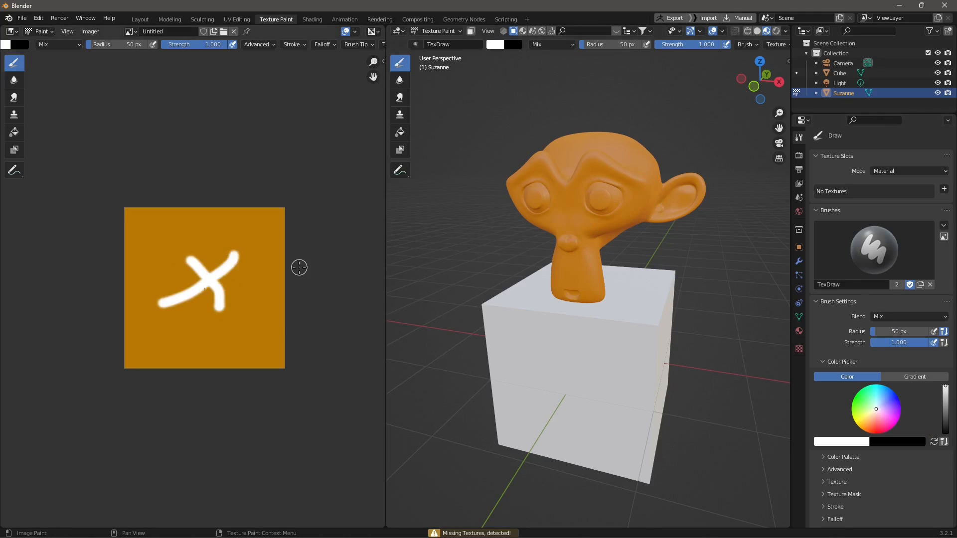
pyautogui.moveTo(571, 259); pyautogui.dragTo(572, 256, button='middle')
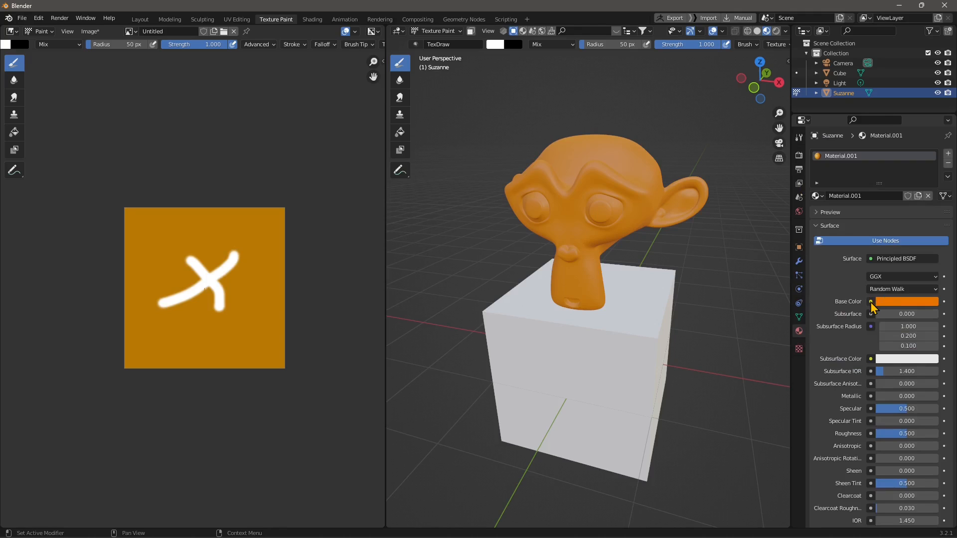
# - Connect an Image Texture to the monkey head material's Base Color and assign the Untitled image to it
pyautogui.click(870, 302)
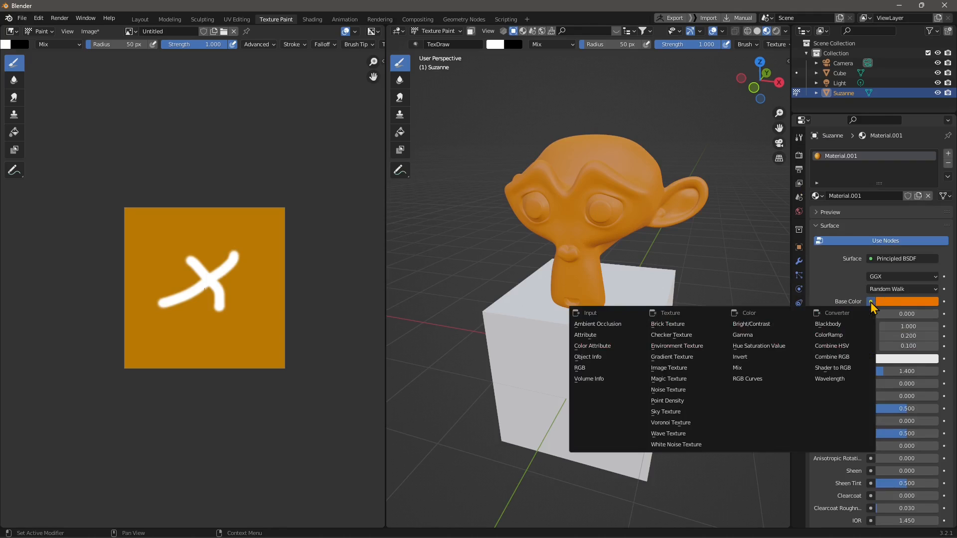
pyautogui.click(700, 369)
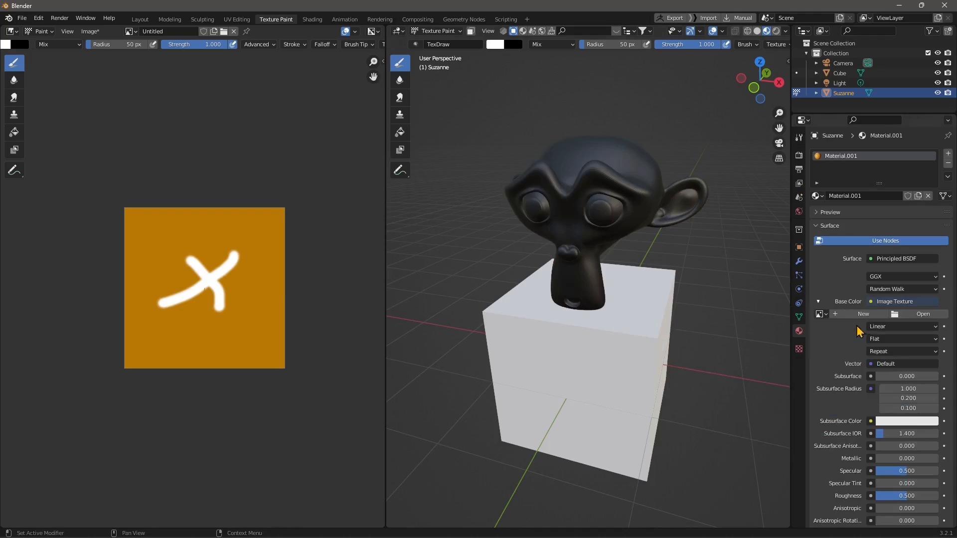
pyautogui.click(822, 314)
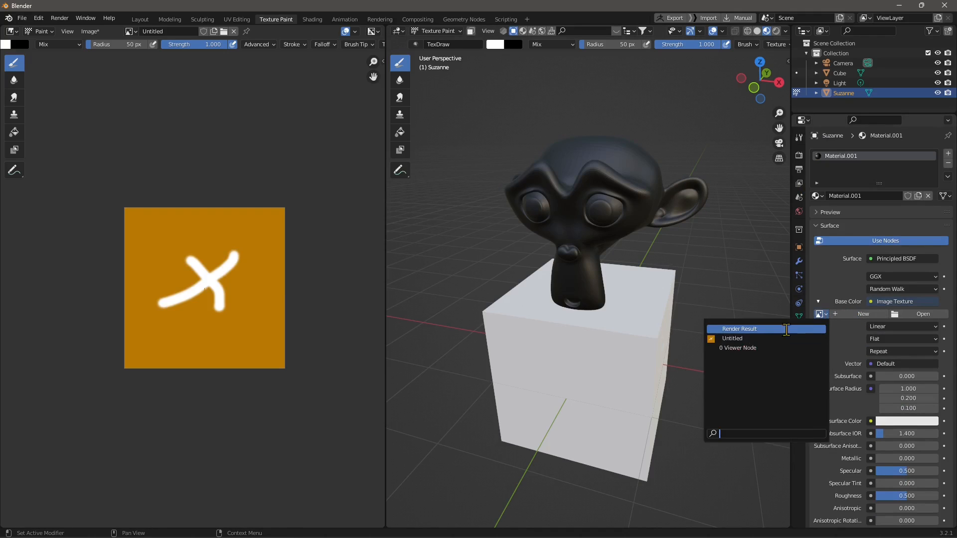
pyautogui.click(747, 347)
pyautogui.click(820, 313)
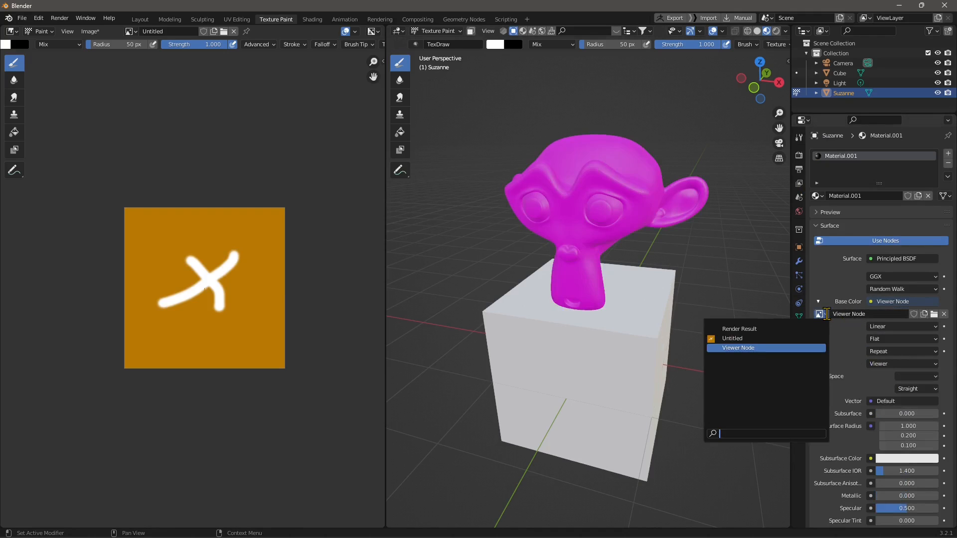
pyautogui.click(754, 339)
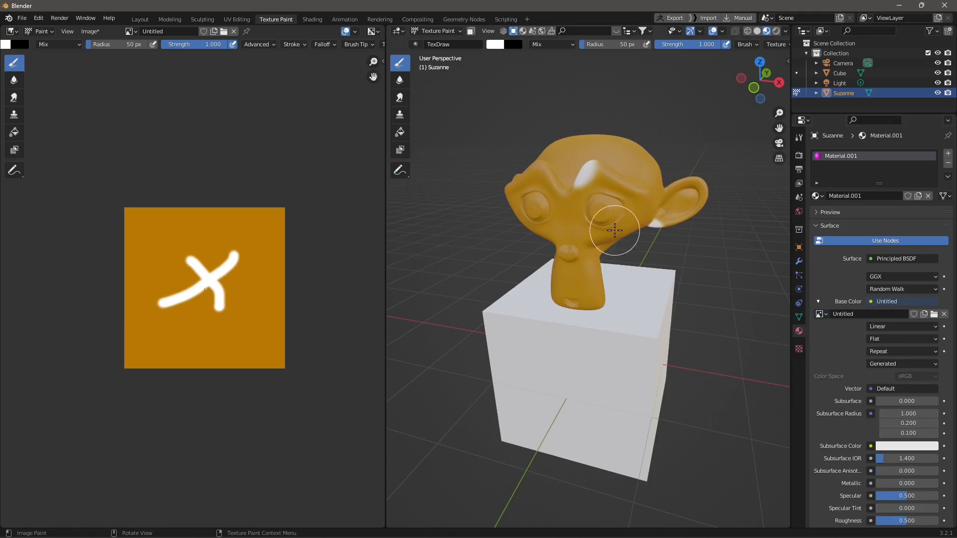
# - Paint more white strokes on the orange image and cover the monkey head's face and ear in white
pyautogui.moveTo(170, 245); pyautogui.dragTo(240, 267)
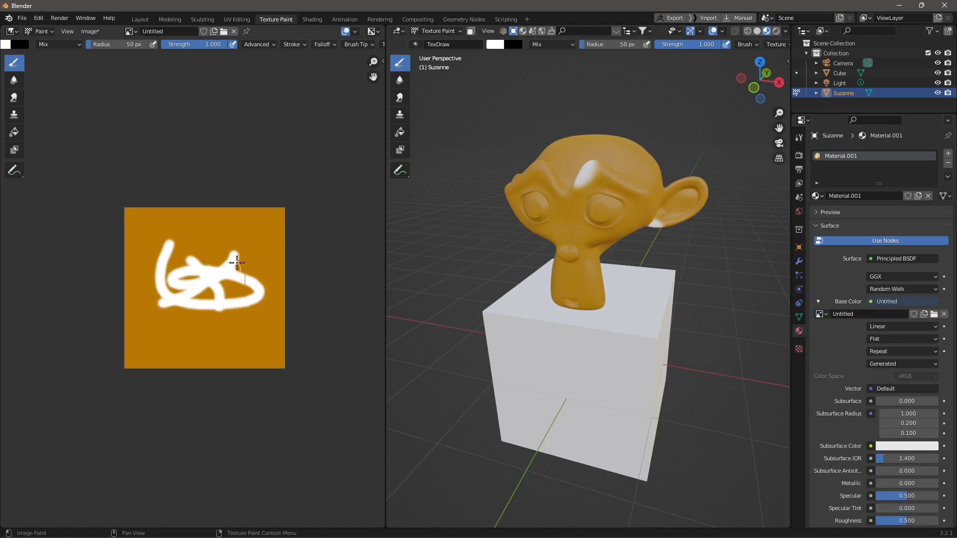
pyautogui.moveTo(598, 200)
pyautogui.mouseDown()
pyautogui.moveTo(555, 214)
pyautogui.moveTo(628, 202)
pyautogui.mouseUp()
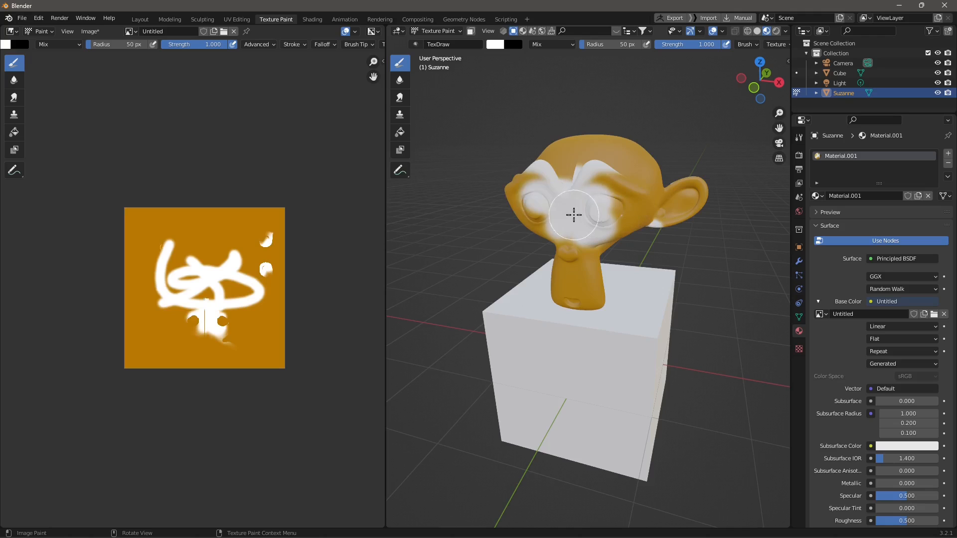
pyautogui.moveTo(573, 236)
pyautogui.mouseDown()
pyautogui.moveTo(623, 203)
pyautogui.moveTo(581, 188)
pyautogui.moveTo(530, 204)
pyautogui.moveTo(566, 234)
pyautogui.moveTo(600, 245)
pyautogui.moveTo(592, 299)
pyautogui.moveTo(656, 216)
pyautogui.moveTo(563, 305)
pyautogui.moveTo(529, 180)
pyautogui.mouseUp()
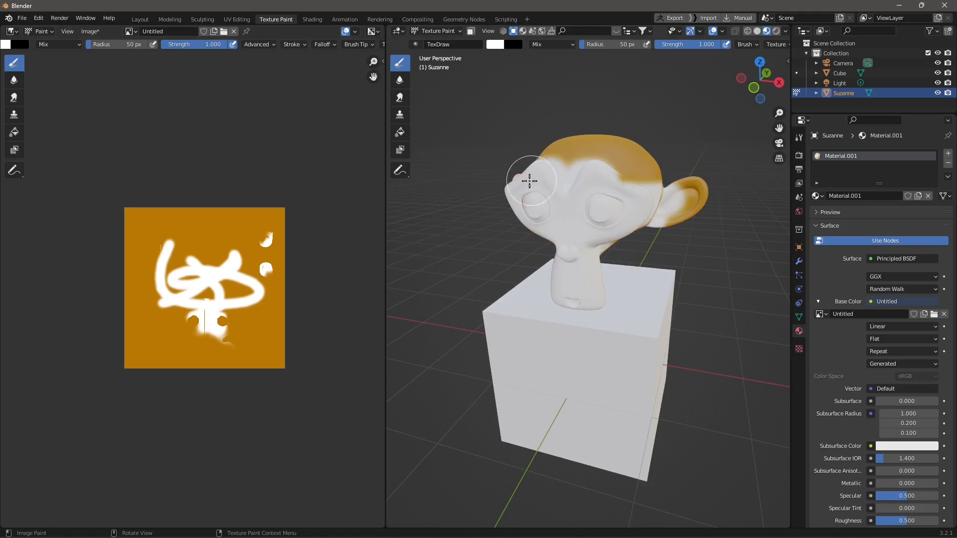
pyautogui.moveTo(654, 211); pyautogui.dragTo(593, 212)
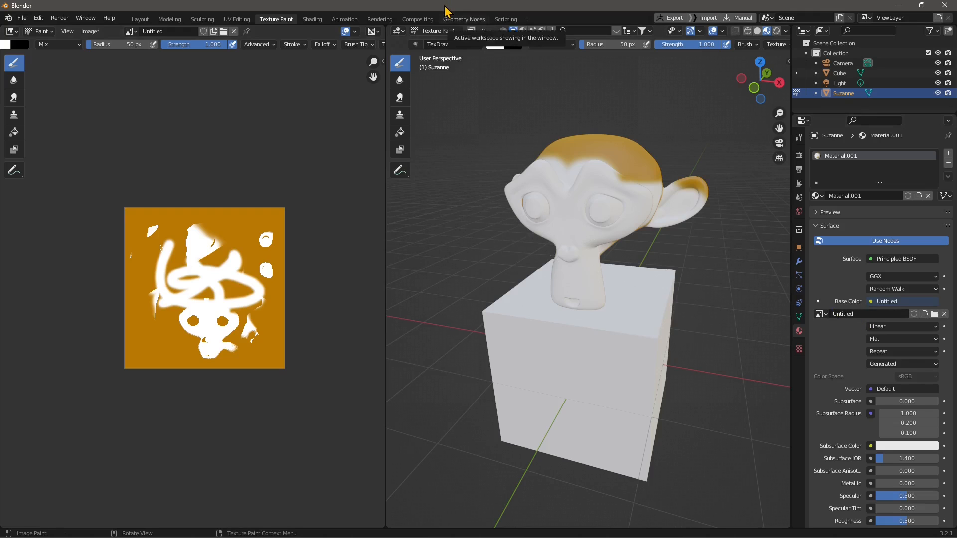
# - Save the painted image as Untitled.png in the Downloads folder in PNG format
pyautogui.click(90, 31)
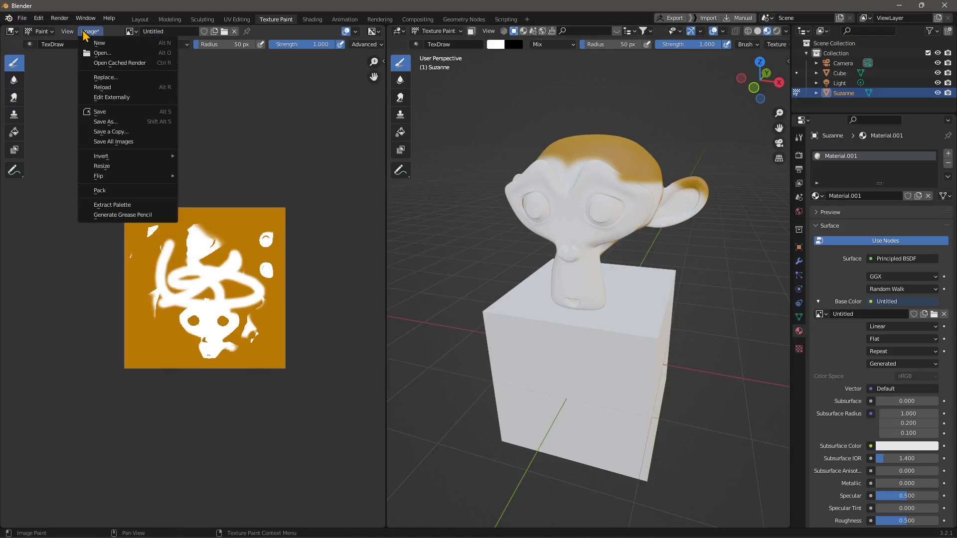
pyautogui.click(102, 122)
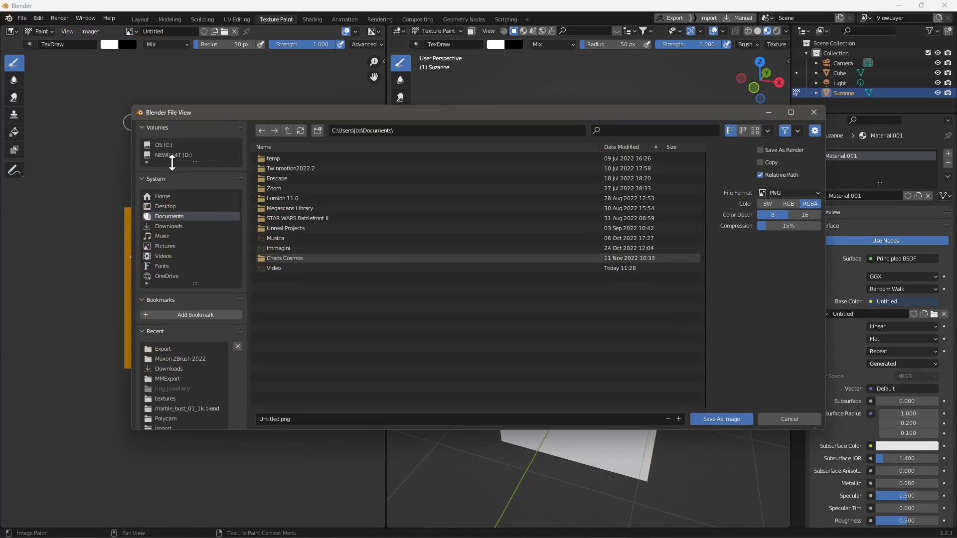
pyautogui.click(169, 225)
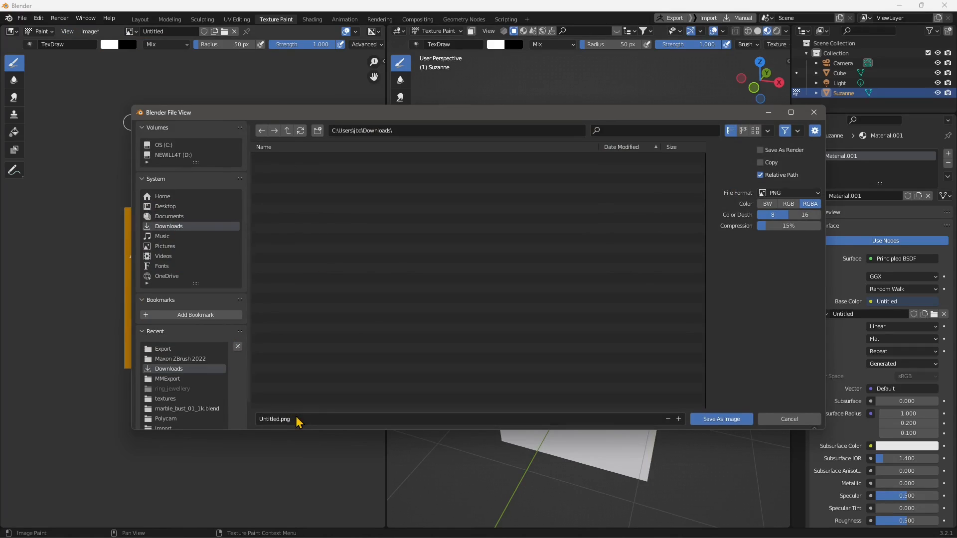
pyautogui.click(716, 419)
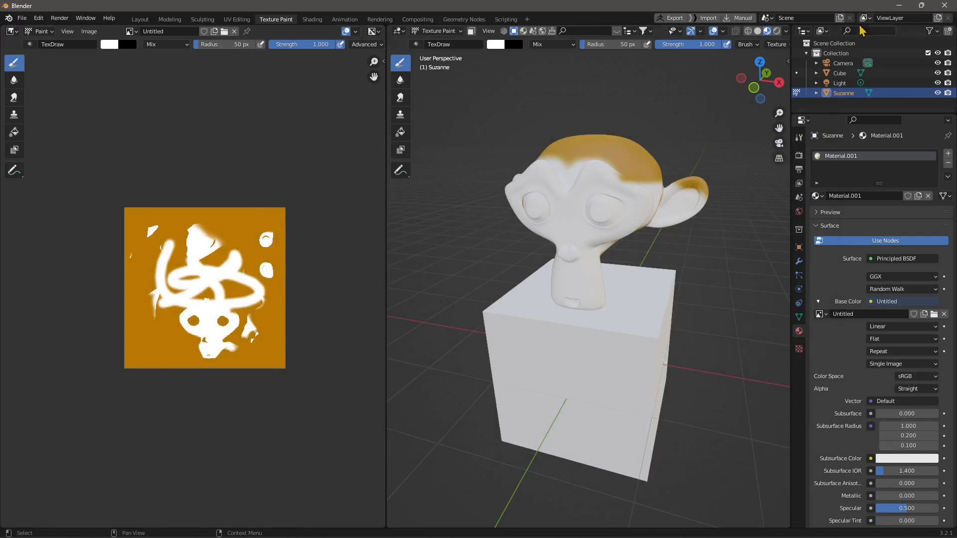
# - Restore the Blender window beside ZBrush and export the monkey head to ZBrush with GoB
pyautogui.click(922, 4)
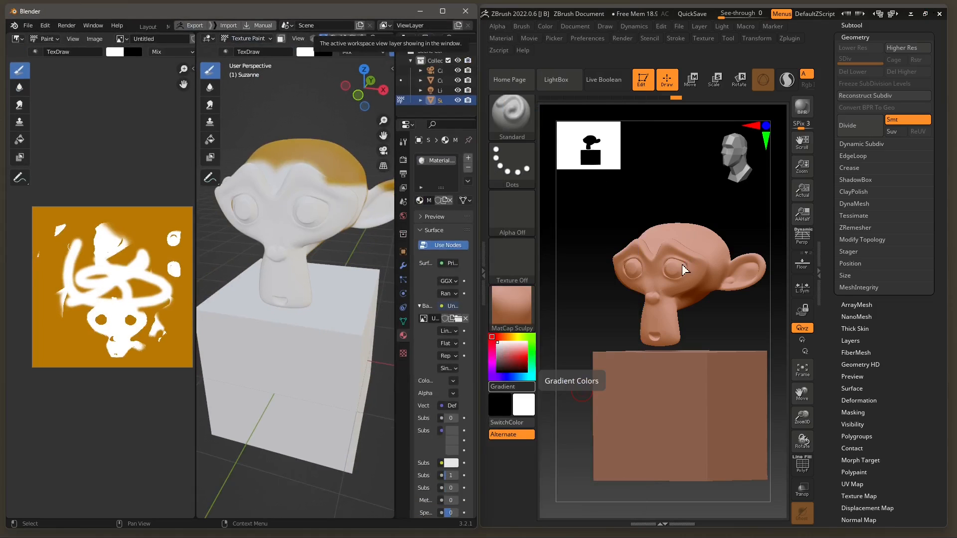
pyautogui.click(194, 25)
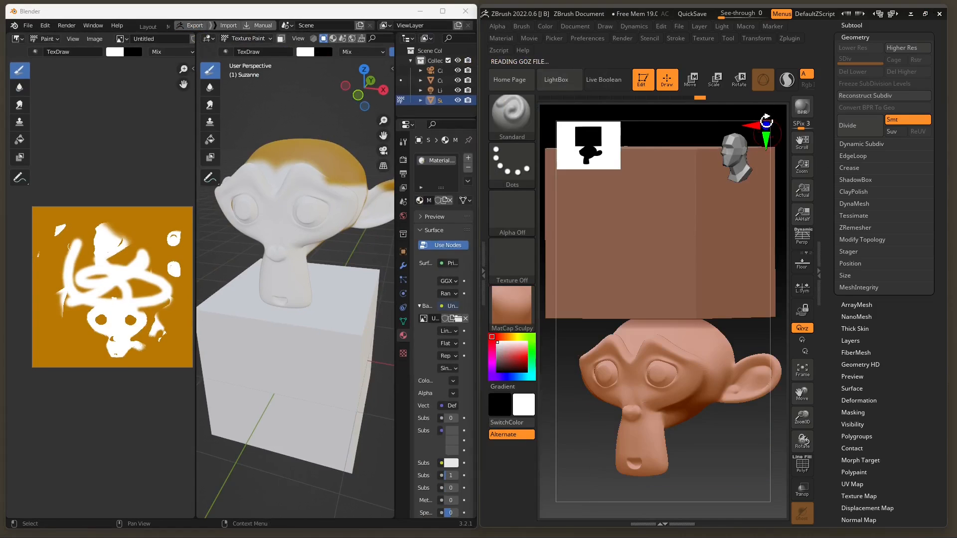
# - In ZBrush, move the monkey head up with the gizmo until it sits on top of the cube, and return to Draw mode
pyautogui.click(699, 81)
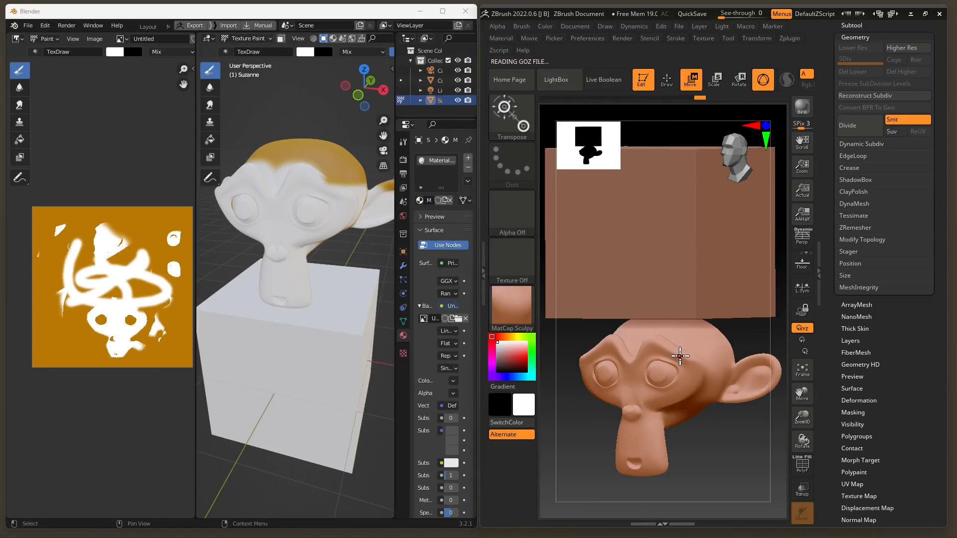
pyautogui.click(806, 378)
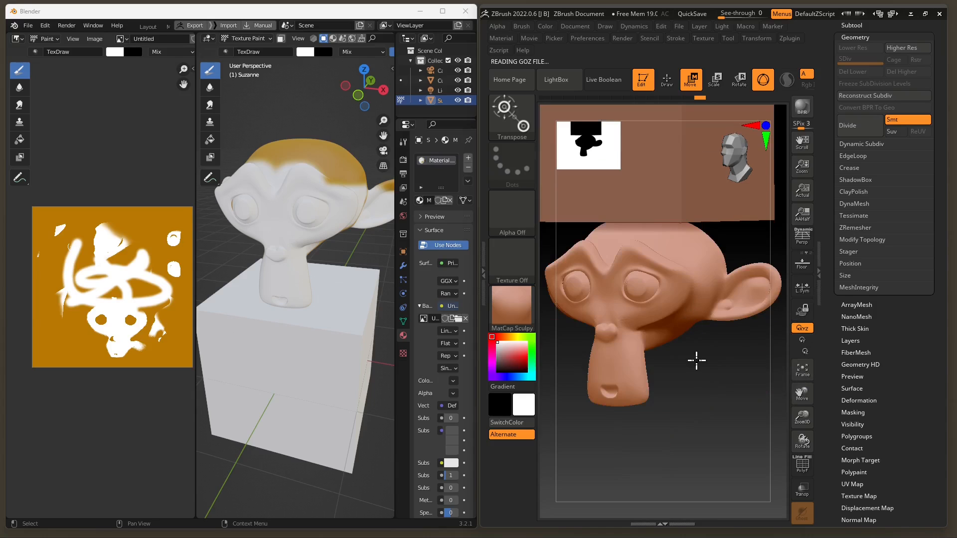
pyautogui.moveTo(664, 376); pyautogui.dragTo(683, 340, button='right')
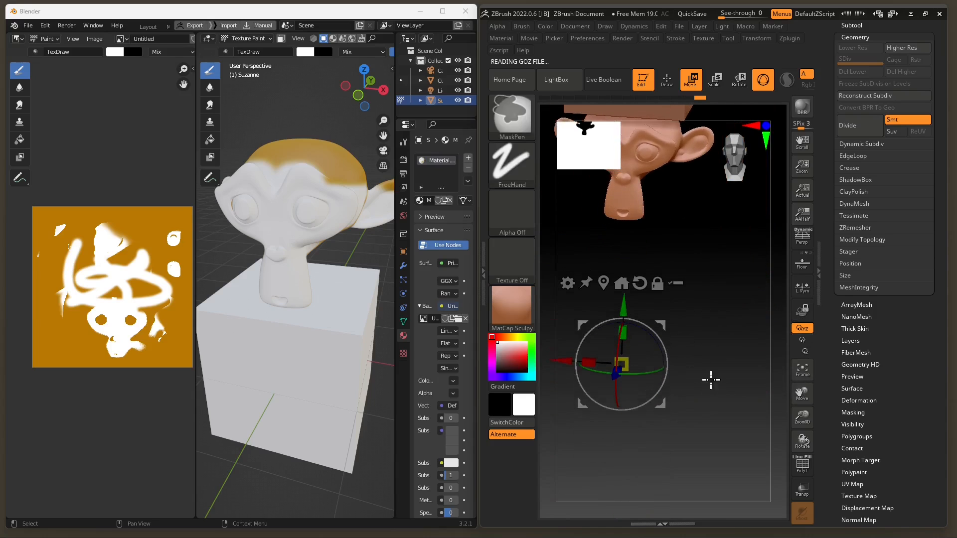
pyautogui.keyDown('shift'); pyautogui.moveTo(711, 380); pyautogui.dragTo(702, 360, button='right'); pyautogui.keyUp('shift')
pyautogui.keyDown('alt'); pyautogui.moveTo(670, 301); pyautogui.dragTo(676, 418, button='right'); pyautogui.keyUp('alt')
pyautogui.moveTo(653, 428); pyautogui.dragTo(650, 249)
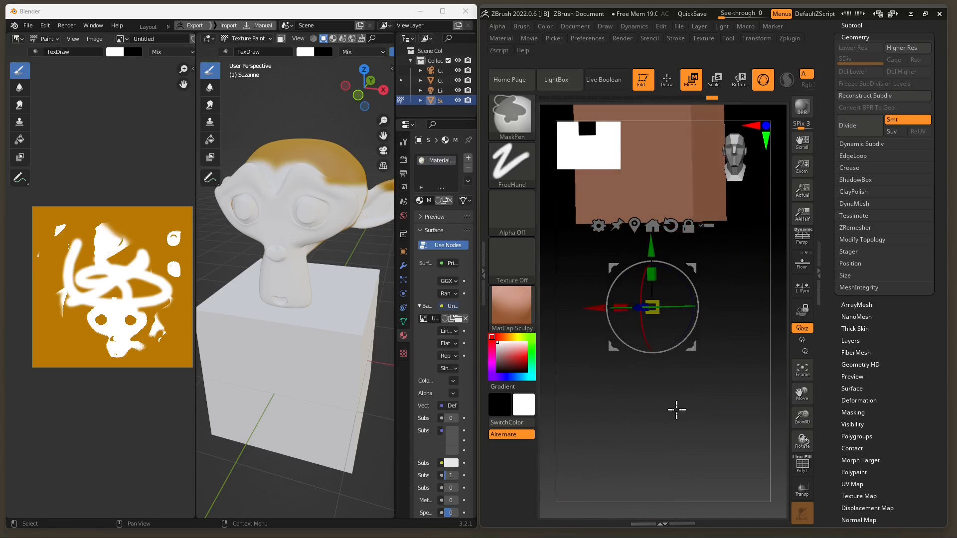
pyautogui.keyDown('ctrl'); pyautogui.moveTo(677, 409); pyautogui.dragTo(688, 369, button='right'); pyautogui.keyUp('ctrl')
pyautogui.keyDown('alt'); pyautogui.moveTo(700, 294); pyautogui.dragTo(711, 443, button='right'); pyautogui.keyUp('alt')
pyautogui.moveTo(663, 344); pyautogui.dragTo(664, 305)
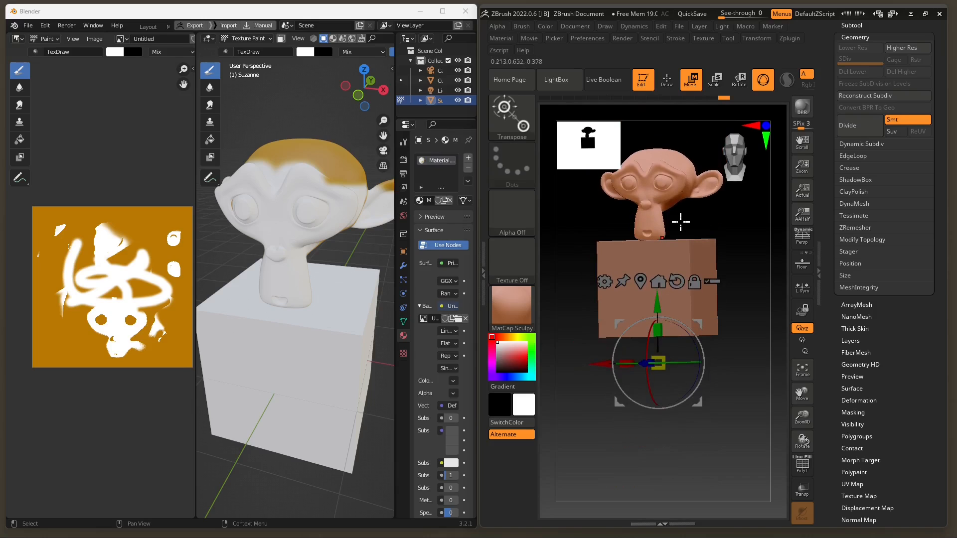
pyautogui.click(667, 81)
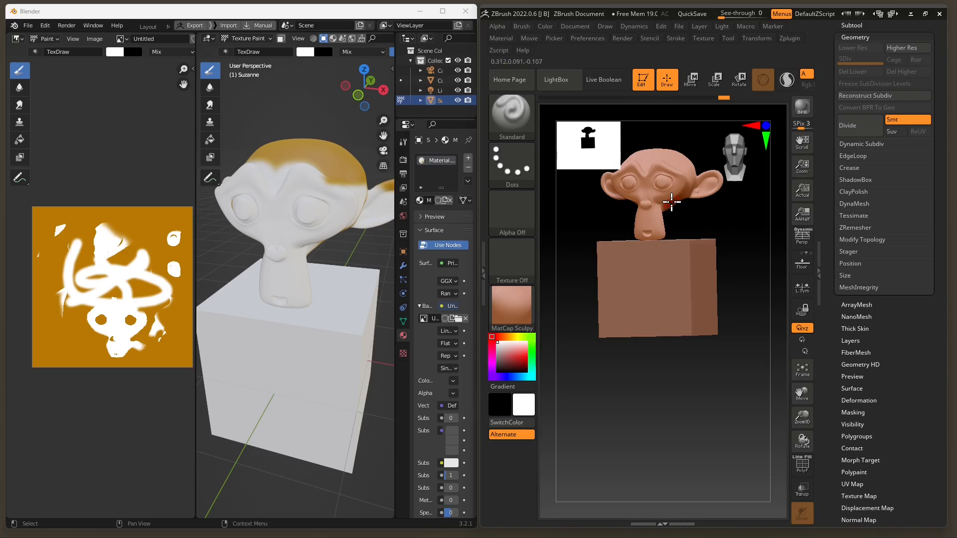
# - Import the Untitled image from the Download folder as the monkey head's texture map
pyautogui.moveTo(926, 387); pyautogui.dragTo(930, 340)
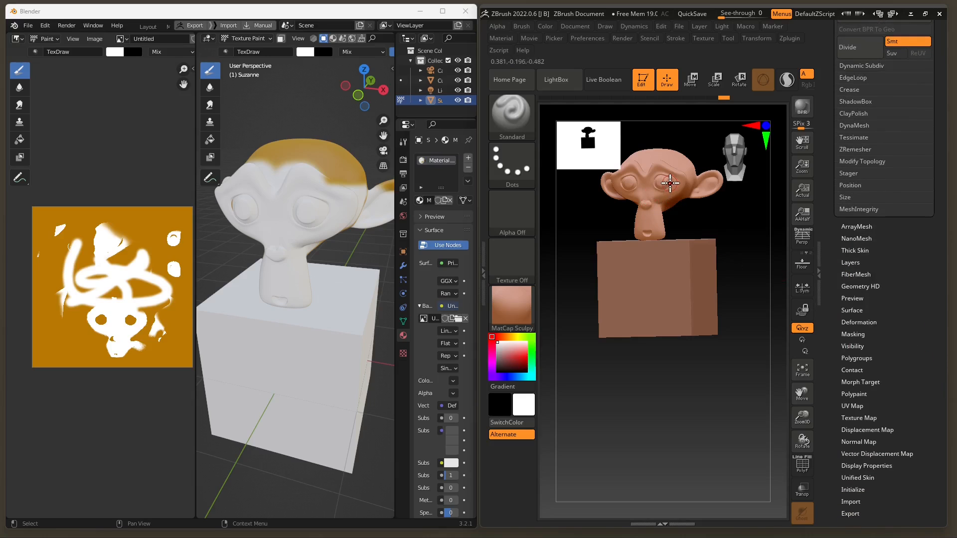
pyautogui.moveTo(918, 388); pyautogui.dragTo(916, 351)
pyautogui.click(854, 375)
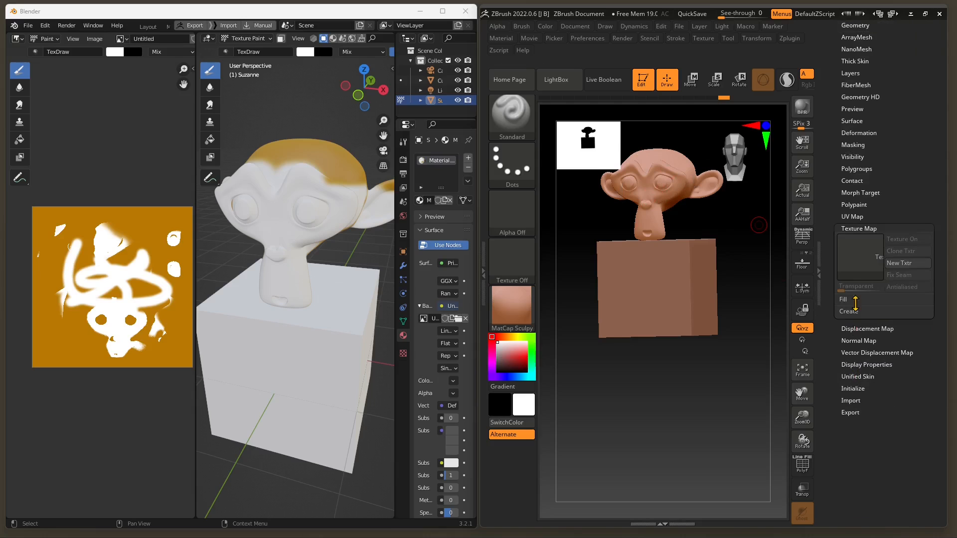
pyautogui.click(858, 255)
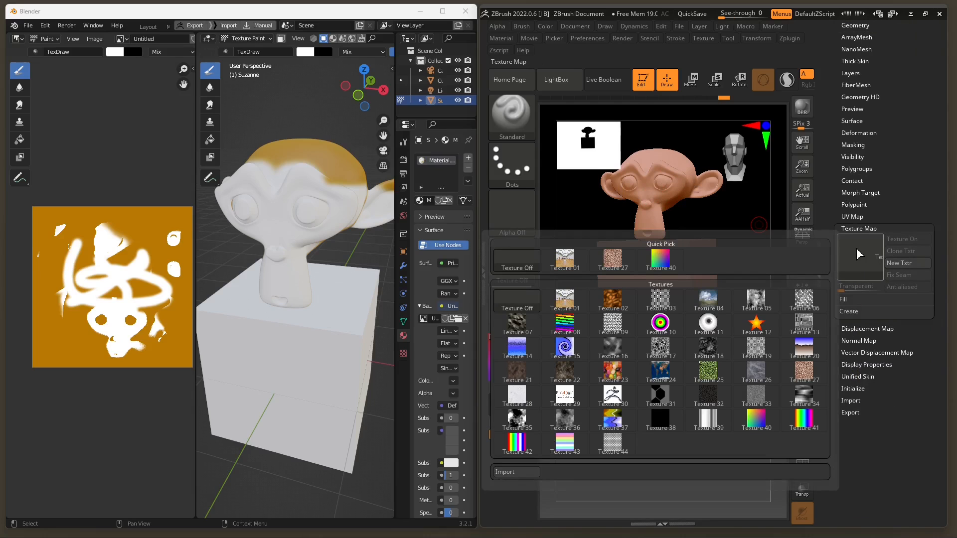
pyautogui.click(513, 473)
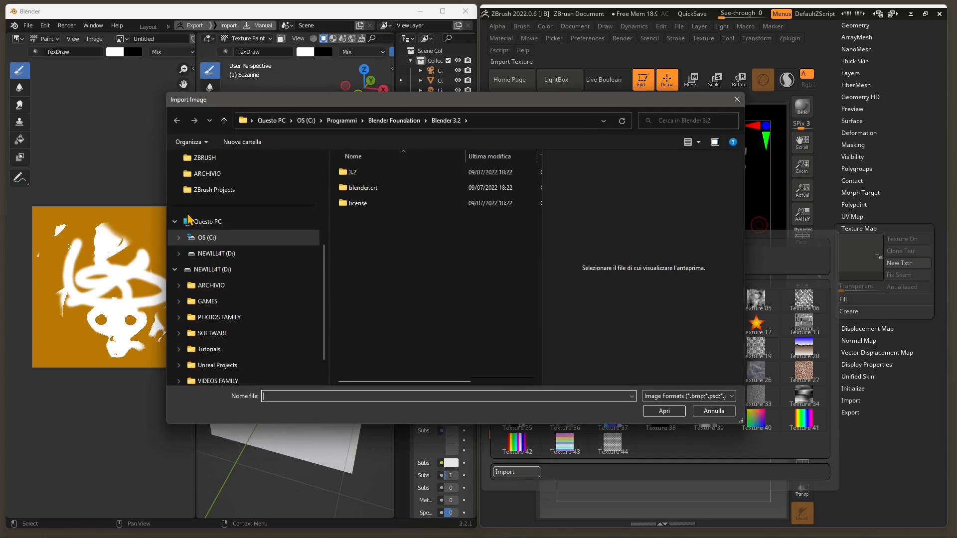
pyautogui.scroll(4, 207, 239)
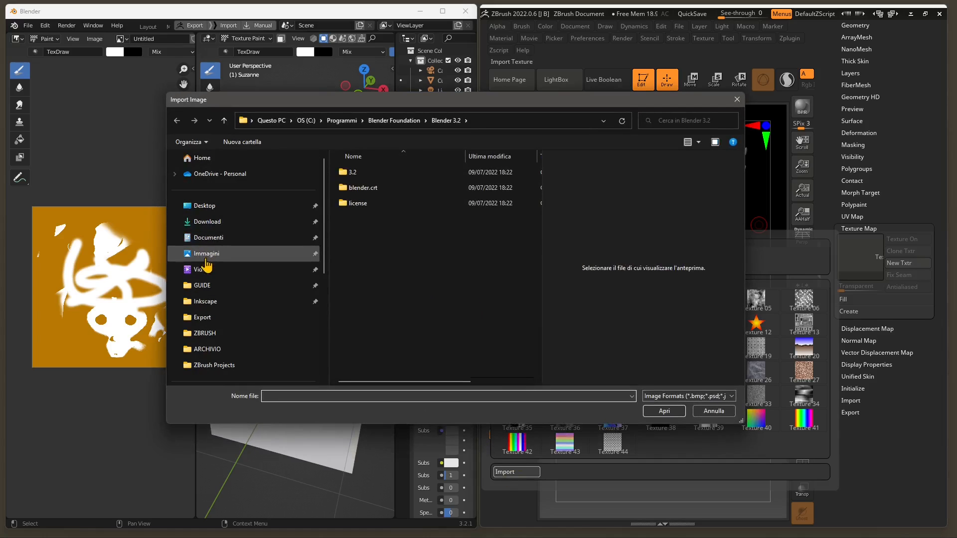
pyautogui.click(206, 221)
pyautogui.click(369, 186)
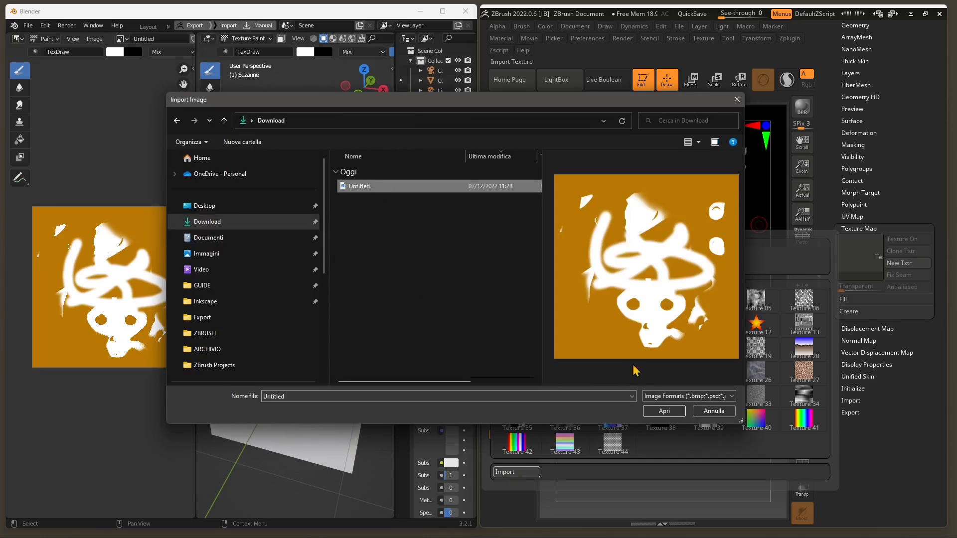
pyautogui.click(652, 410)
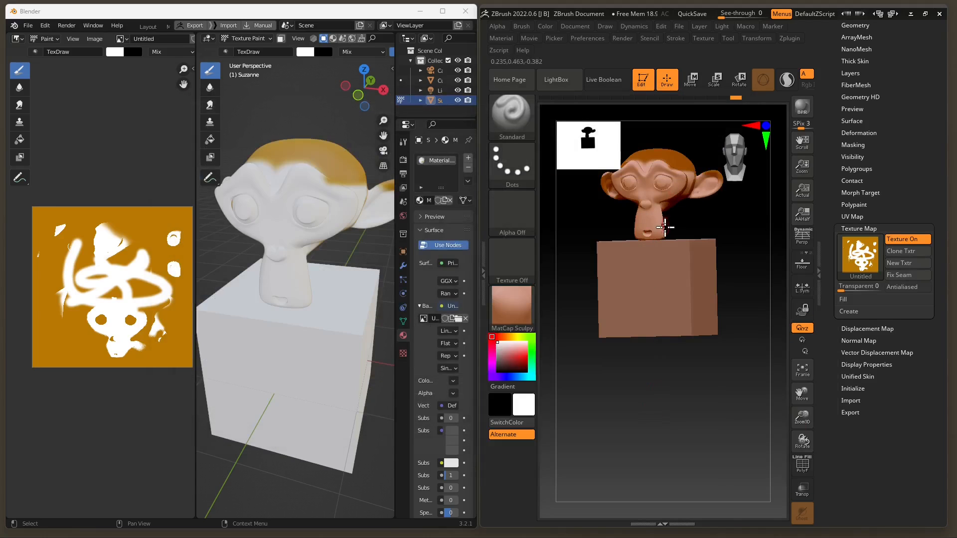
# - Apply the MatCap White01 material to the models and collapse the Texture Map settings
pyautogui.moveTo(664, 227); pyautogui.dragTo(641, 337)
pyautogui.click(511, 306)
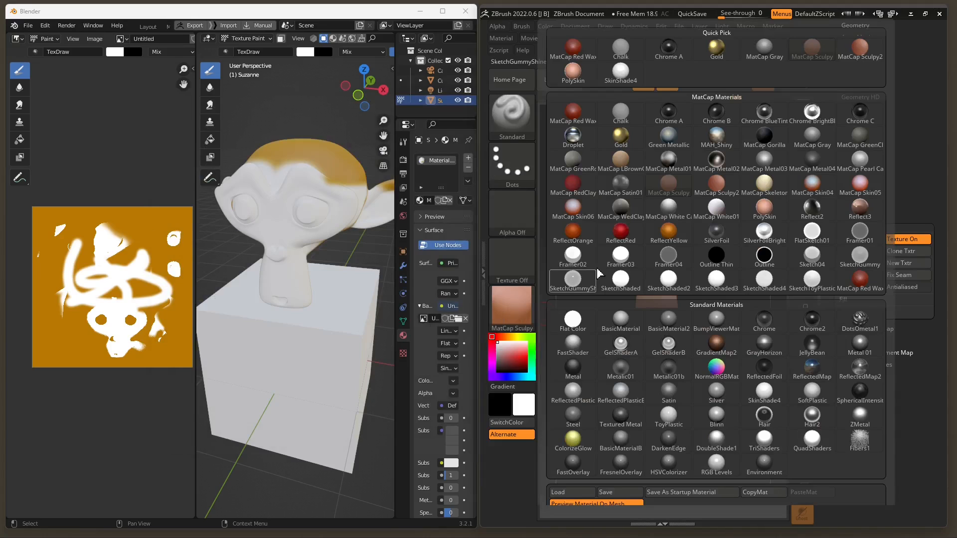
pyautogui.click(716, 208)
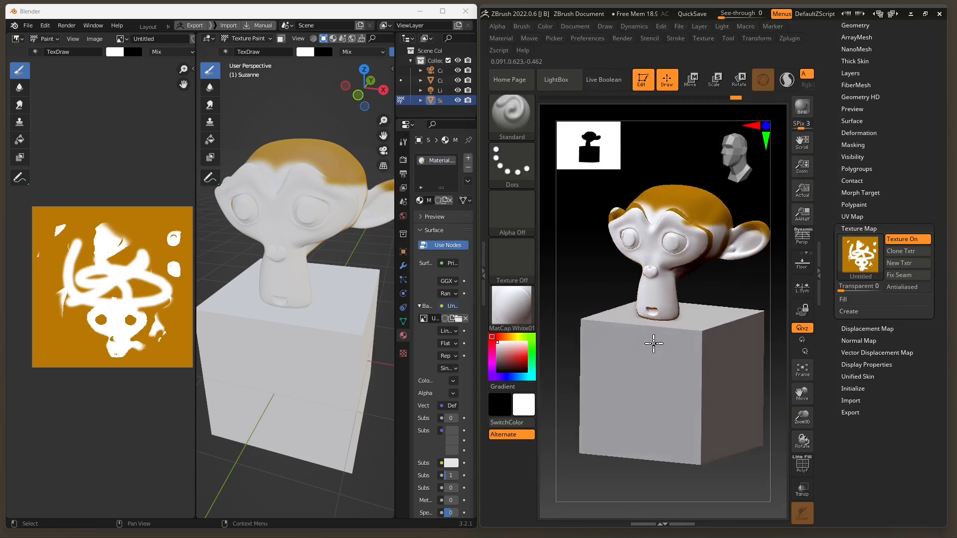
pyautogui.moveTo(653, 343)
pyautogui.mouseDown()
pyautogui.moveTo(668, 355)
pyautogui.moveTo(650, 341)
pyautogui.mouseUp()
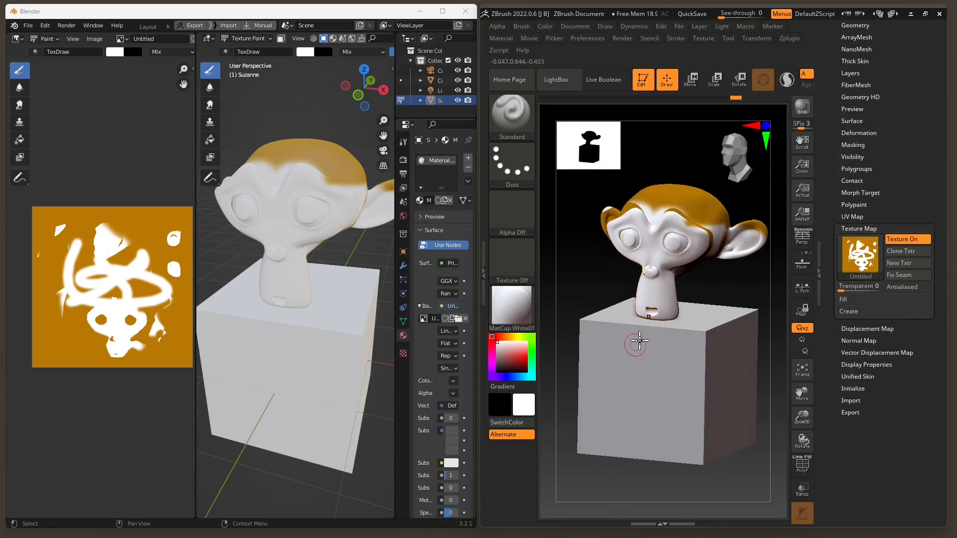
pyautogui.click(882, 231)
pyautogui.moveTo(906, 174); pyautogui.dragTo(918, 302)
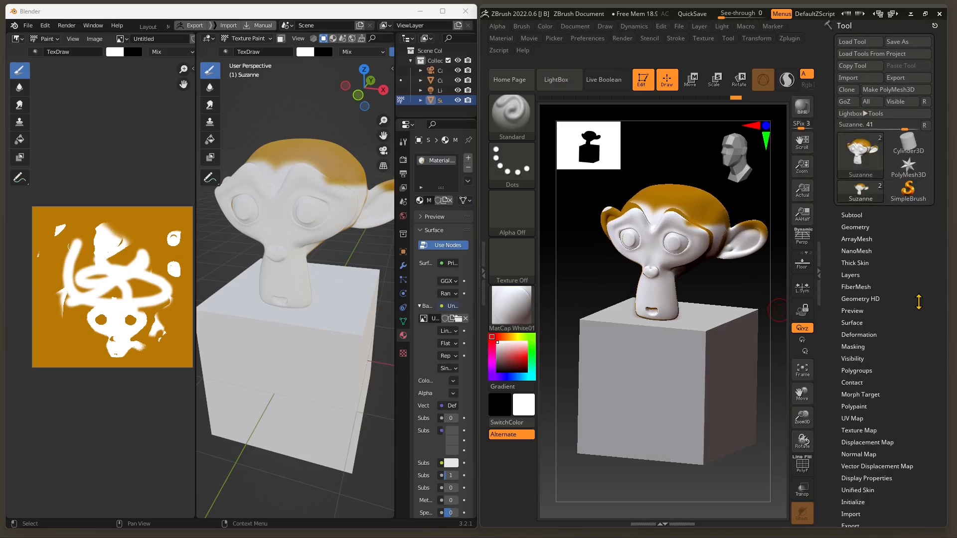
# - Switch to Blender and open the Layout workspace showing the monkey head on the cube
pyautogui.rightClick(274, 296)
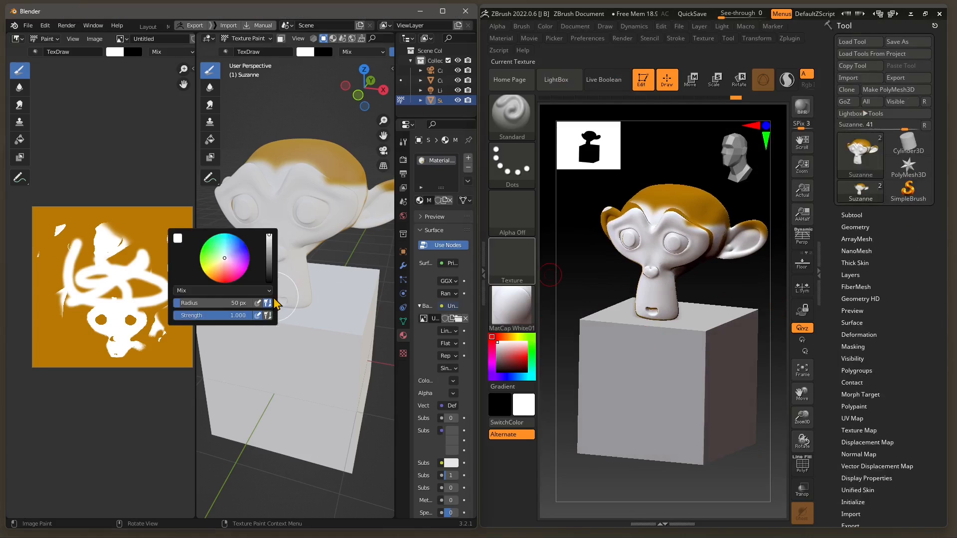
pyautogui.click(141, 28)
pyautogui.rightClick(256, 250)
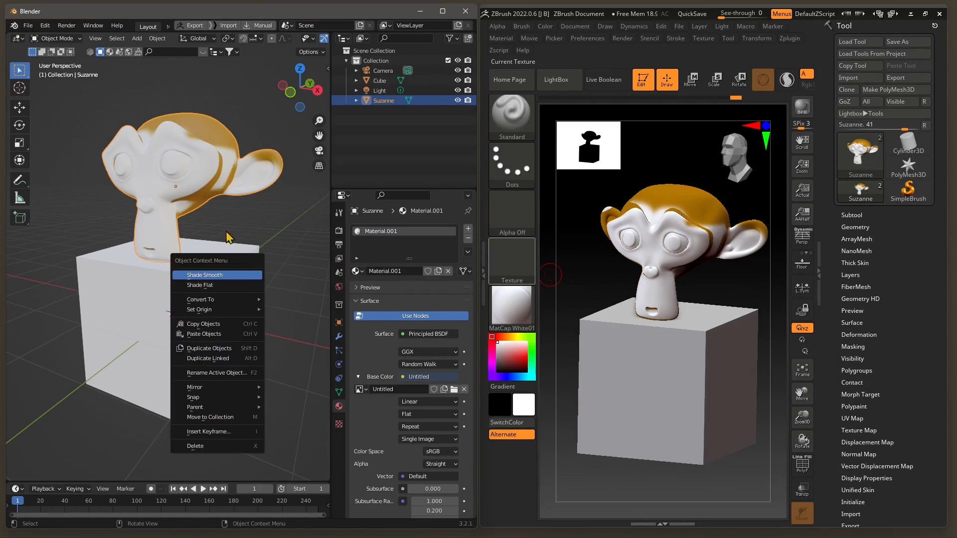
pyautogui.moveTo(175, 294); pyautogui.dragTo(174, 269, button='middle')
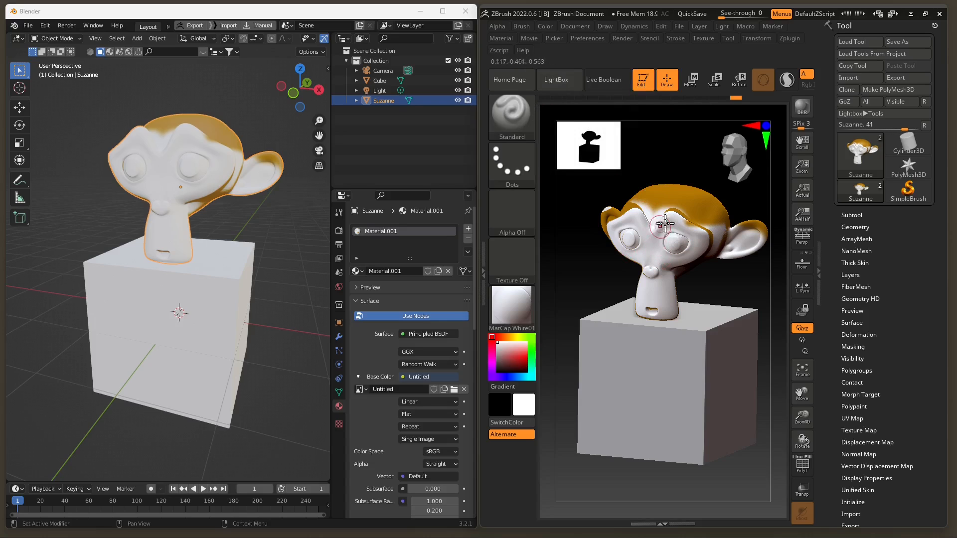
# - In ZBrush, choose the Move brush and increase its draw size for reshaping the monkey head
pyautogui.moveTo(665, 224)
pyautogui.mouseDown()
pyautogui.moveTo(684, 222)
pyautogui.moveTo(641, 217)
pyautogui.mouseUp()
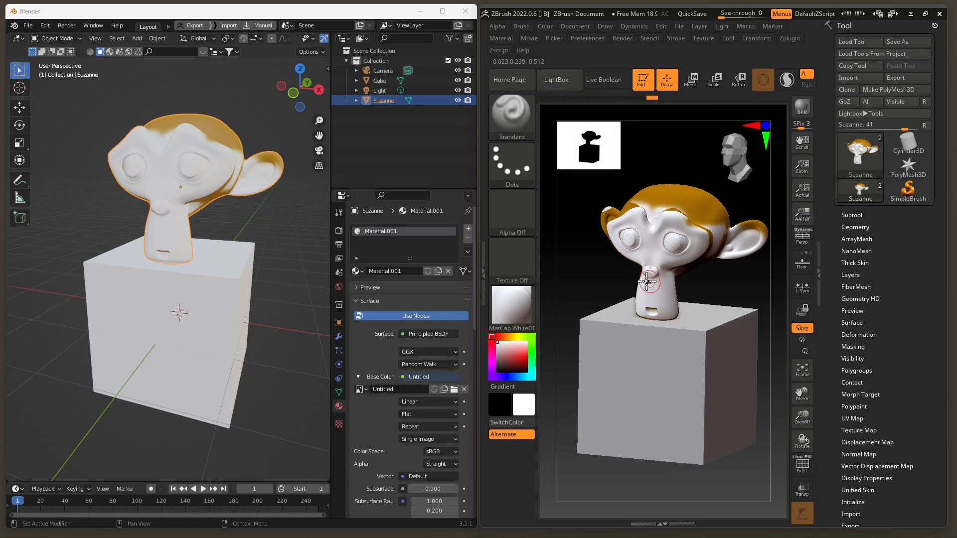
pyautogui.click(521, 121)
pyautogui.press('m')
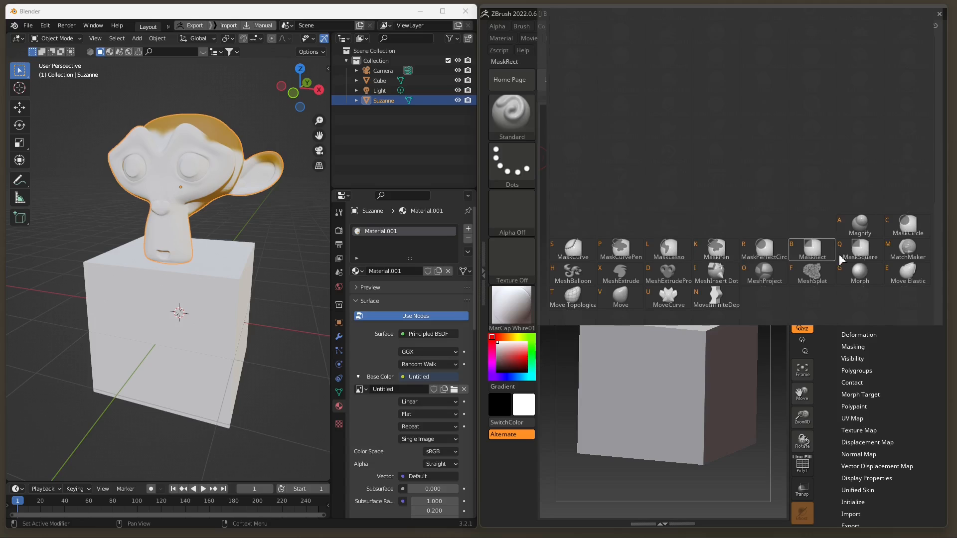
pyautogui.click(620, 296)
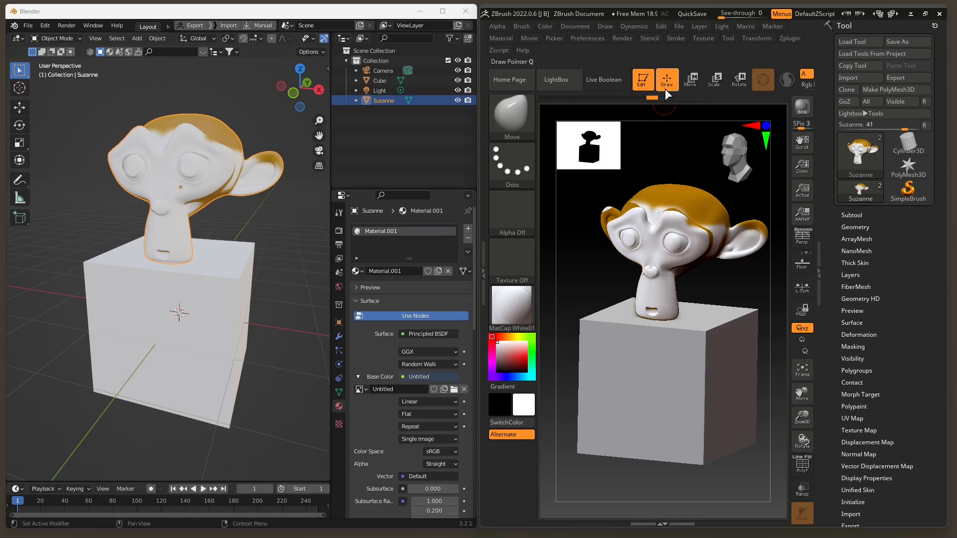
pyautogui.press('space')
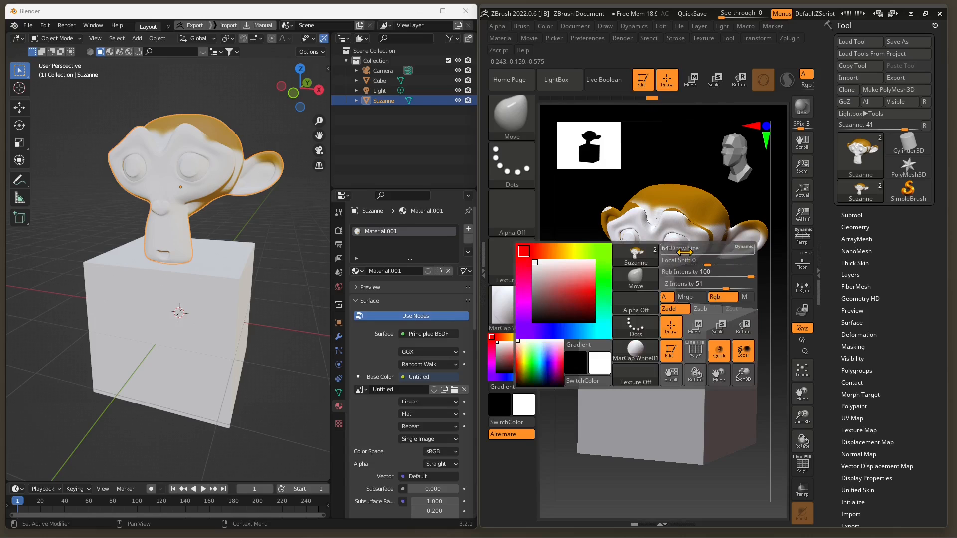
pyautogui.moveTo(696, 254); pyautogui.dragTo(707, 256)
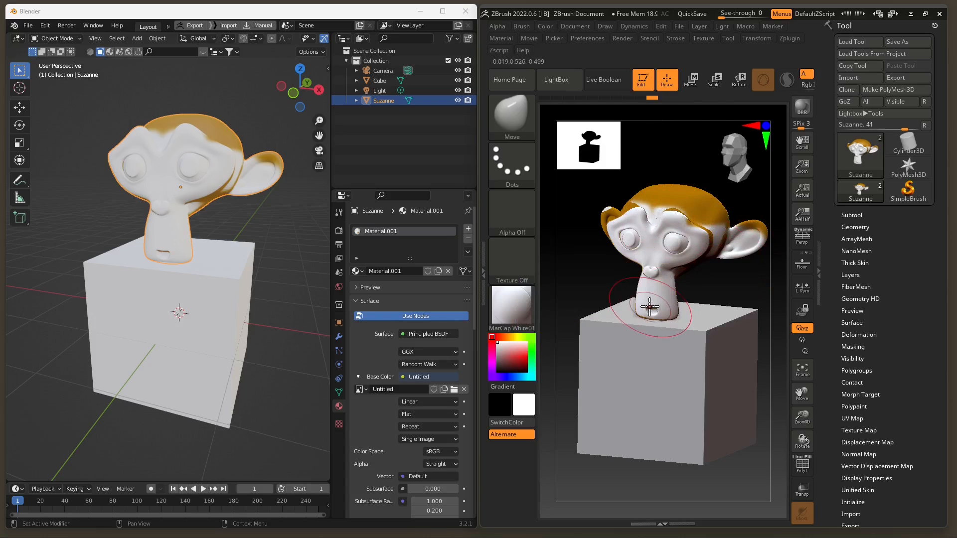
# - Deform the monkey head's cheeks, brow and nose with Move brush strokes, and pull both sides of the muzzle outward to widen it
pyautogui.moveTo(629, 264); pyautogui.dragTo(608, 272)
pyautogui.moveTo(685, 265); pyautogui.dragTo(697, 271)
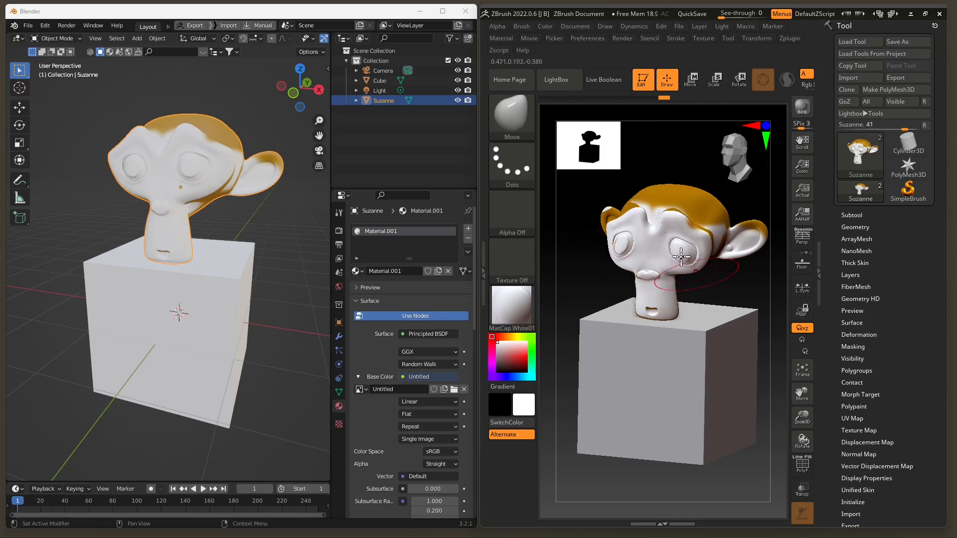
pyautogui.moveTo(642, 216)
pyautogui.mouseDown()
pyautogui.moveTo(639, 200)
pyautogui.moveTo(668, 211)
pyautogui.mouseUp()
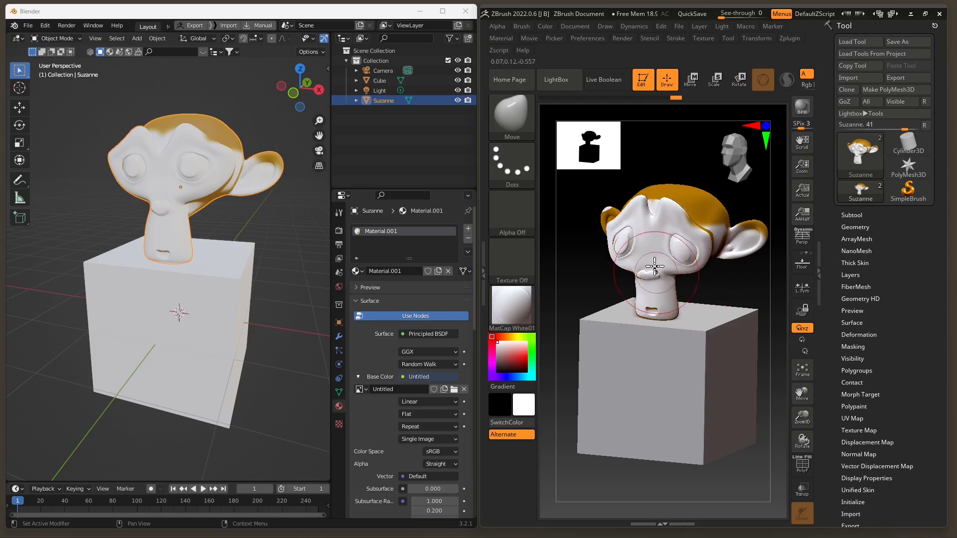
pyautogui.moveTo(649, 273); pyautogui.dragTo(648, 258)
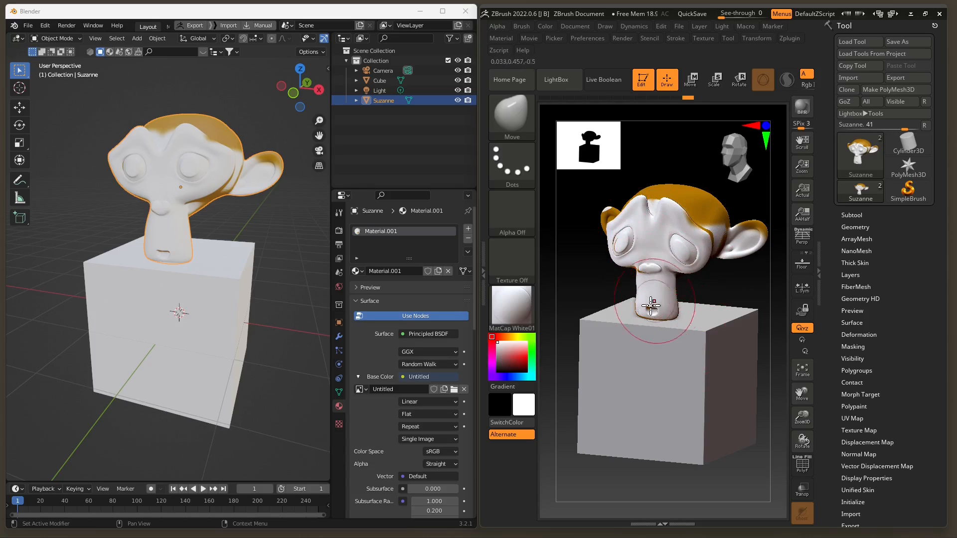
pyautogui.moveTo(638, 298); pyautogui.dragTo(616, 295)
pyautogui.moveTo(672, 301); pyautogui.dragTo(693, 302)
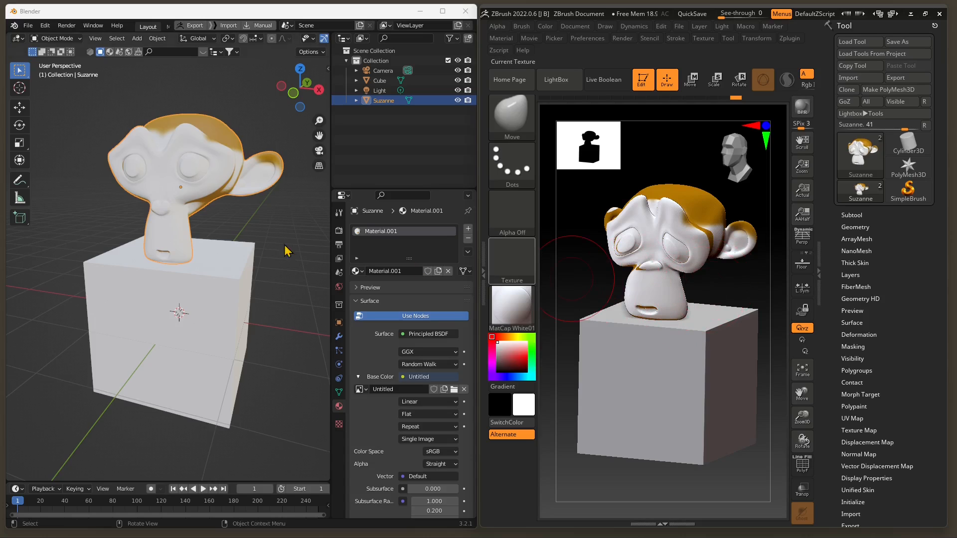
# - Send the sculpted monkey head through GoZ with GoB import enabled in Blender, and bring the updated mesh into the Blender scene
pyautogui.click(849, 103)
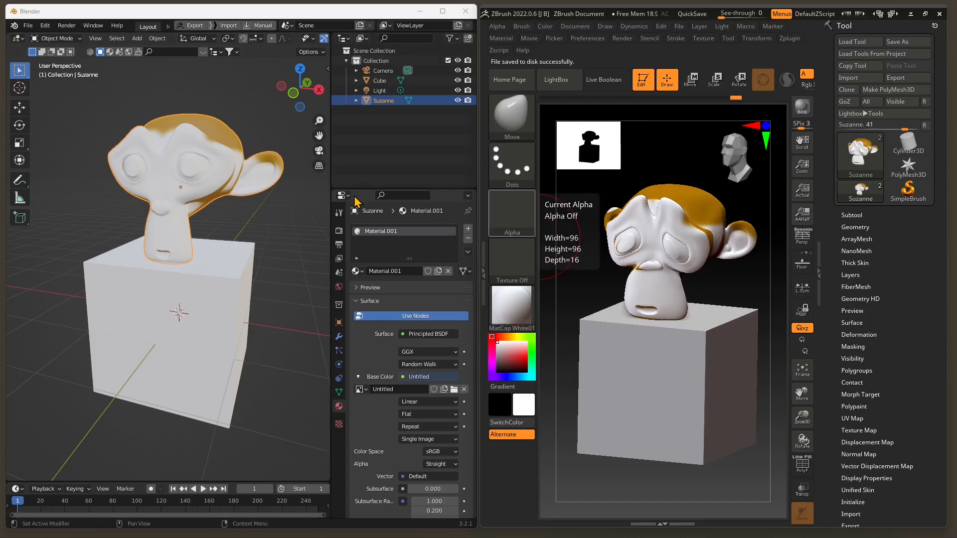
pyautogui.click(224, 28)
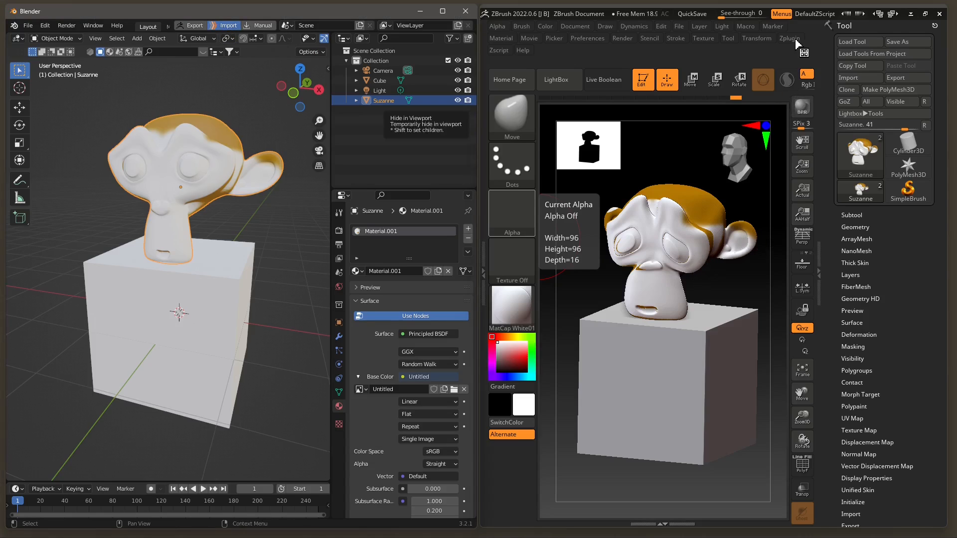
pyautogui.click(843, 102)
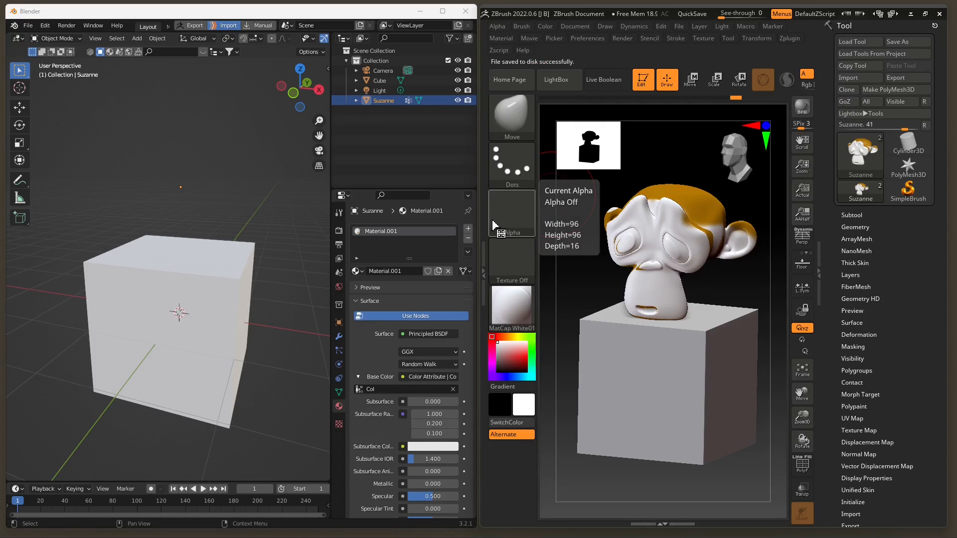
pyautogui.rightClick(213, 251)
pyautogui.scroll(-5, 244, 267)
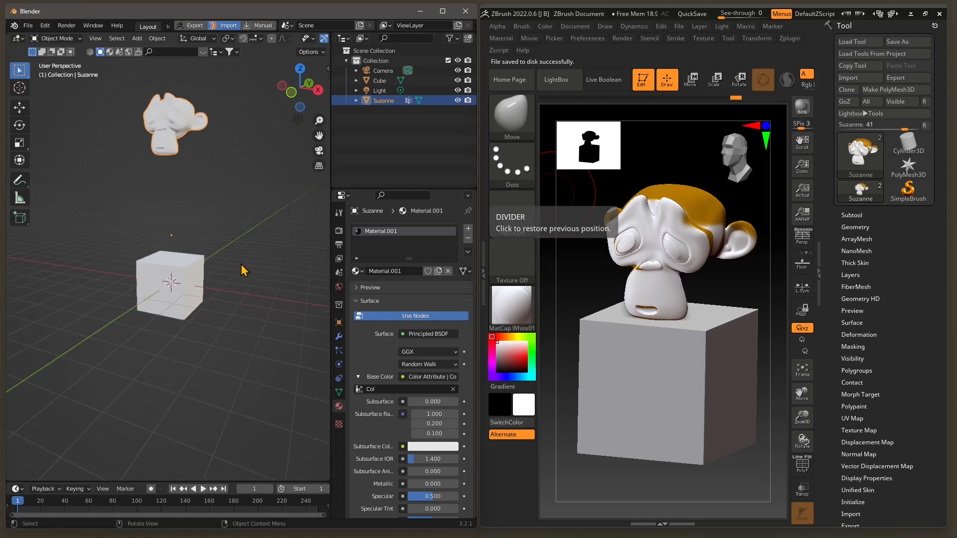
# - In Blender, move the imported monkey head straight down along the Z axis until it sits on top of the cube
pyautogui.click(16, 111)
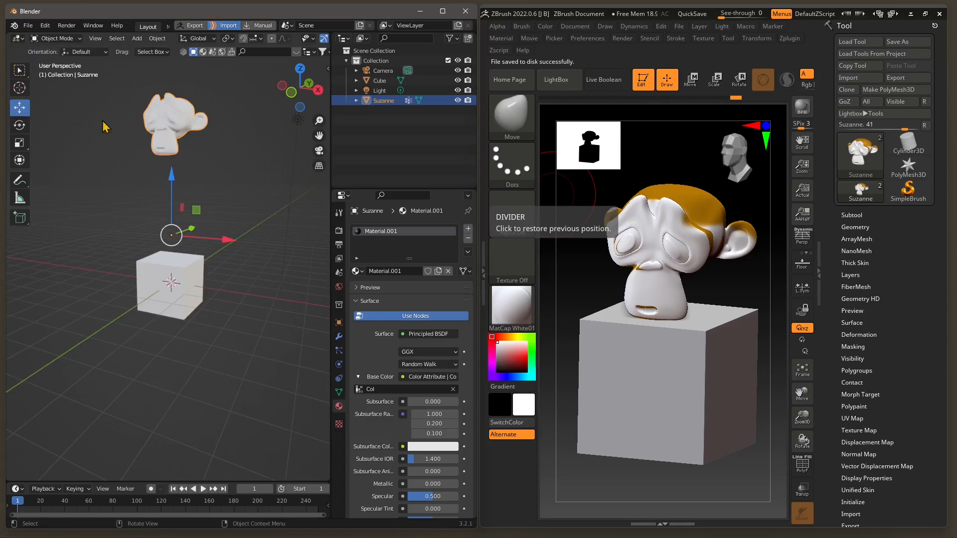
pyautogui.moveTo(172, 181); pyautogui.dragTo(169, 249)
pyautogui.scroll(4, 149, 224)
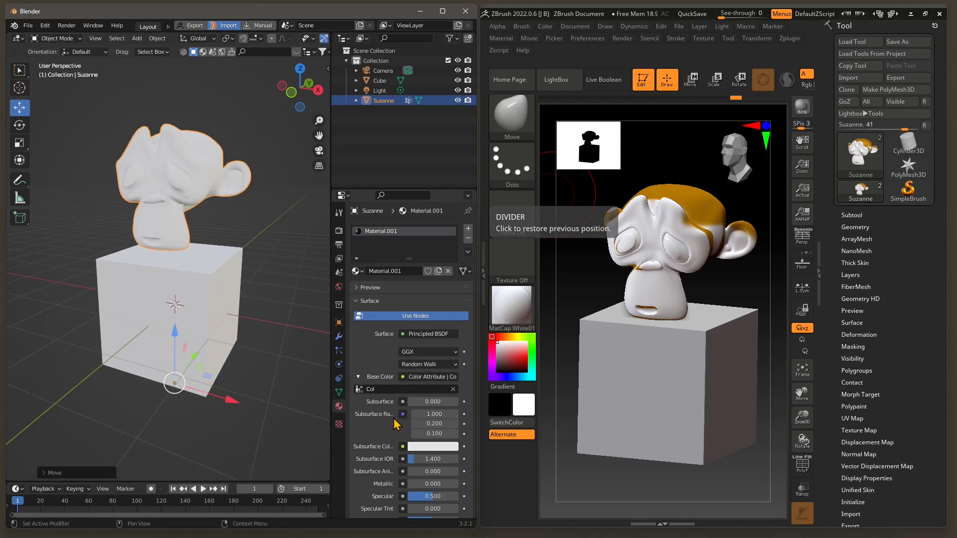
# - Replace the Base Color input of Material.001 with an Image Texture using the existing Suzanne_diff image
pyautogui.click(401, 378)
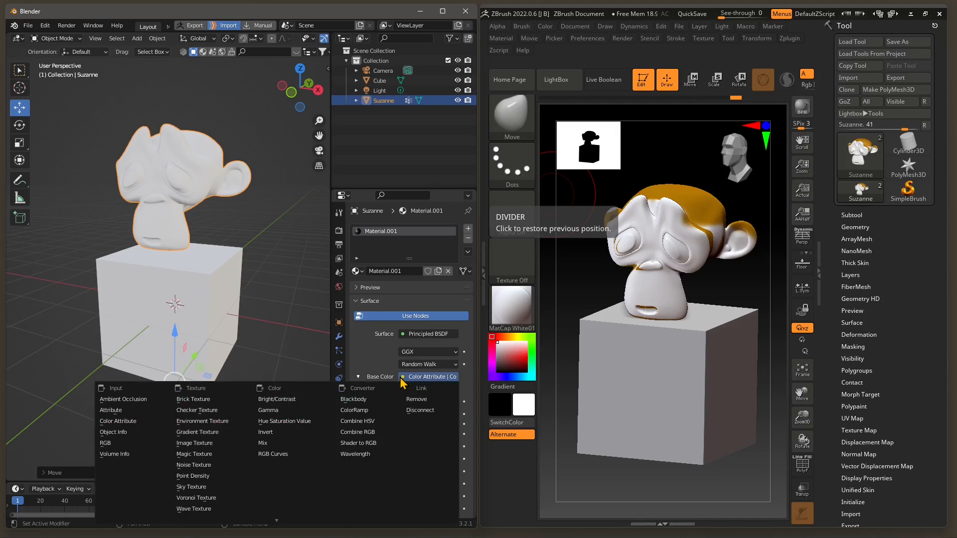
pyautogui.click(199, 444)
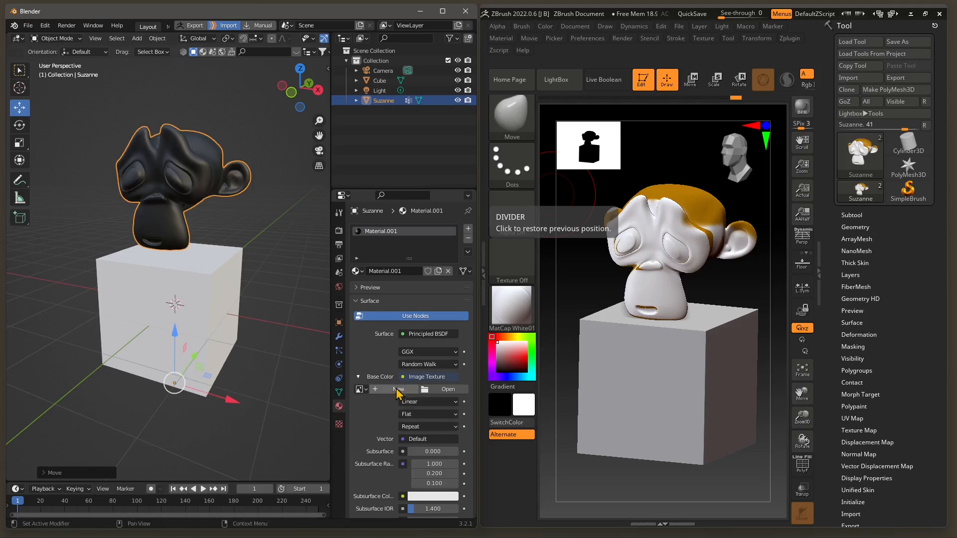
pyautogui.click(361, 390)
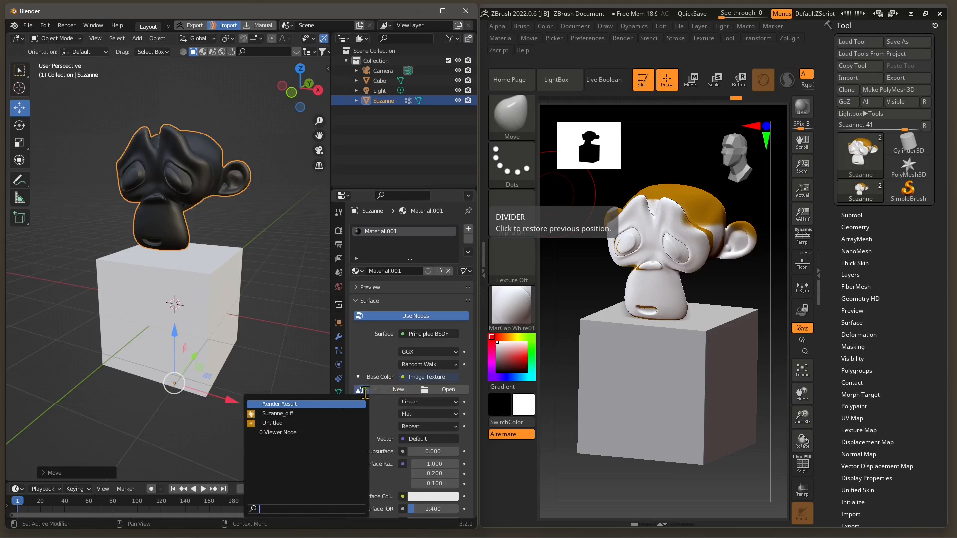
pyautogui.click(269, 414)
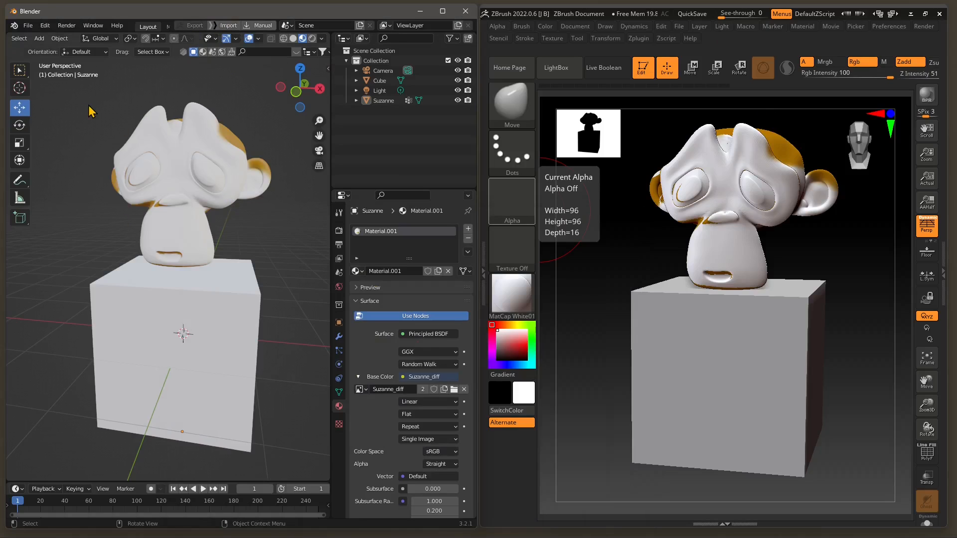
# - Check Blender's file export options, and examine the 3D file formats ZBrush can import without importing anything
pyautogui.click(29, 26)
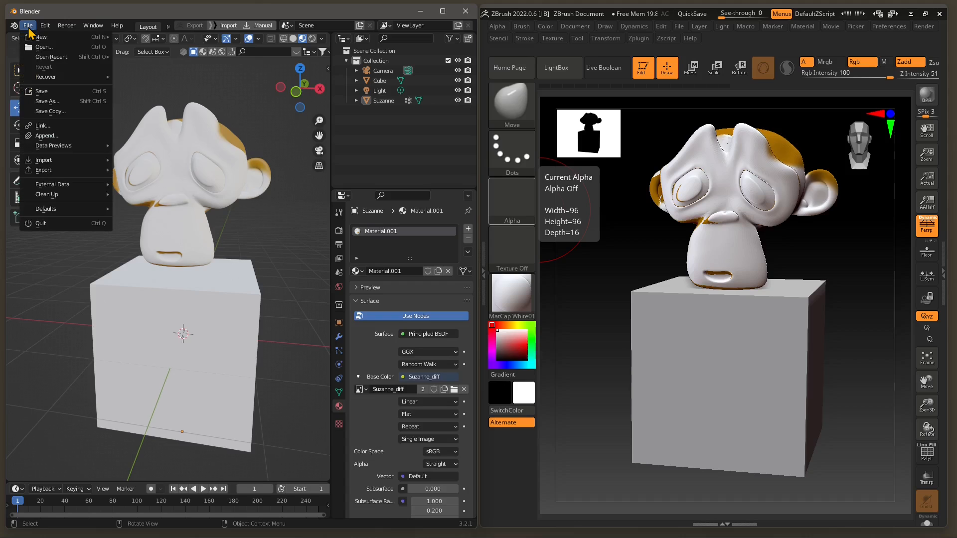
pyautogui.moveTo(31, 171)
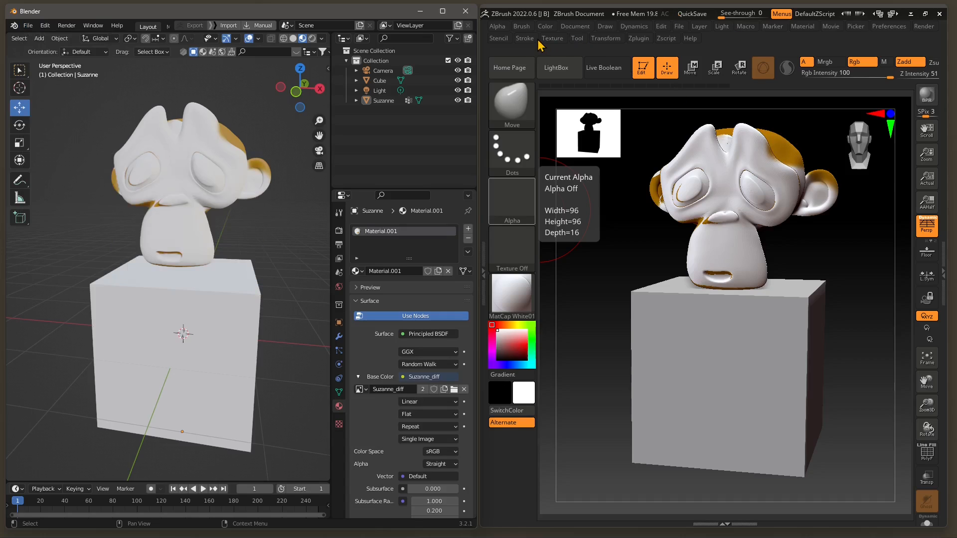
pyautogui.click(946, 269)
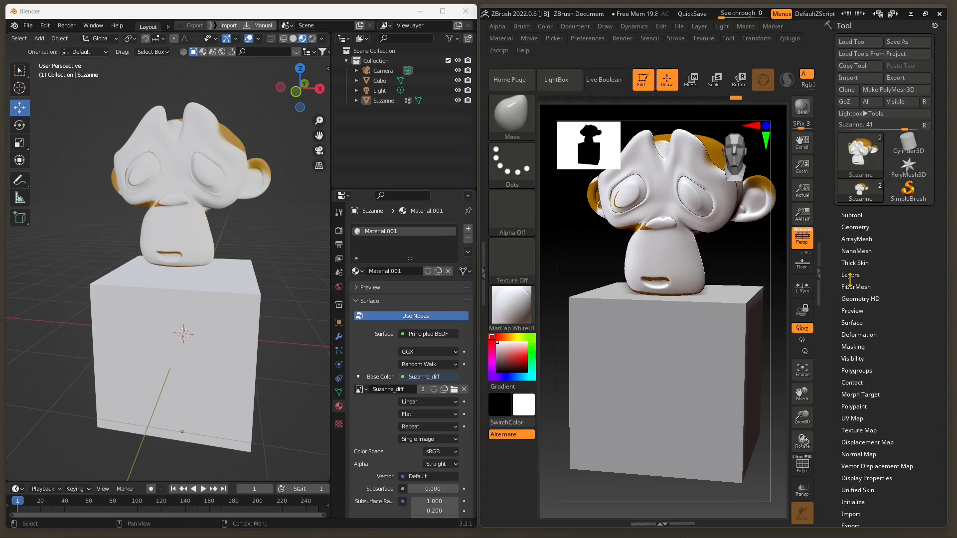
pyautogui.click(847, 80)
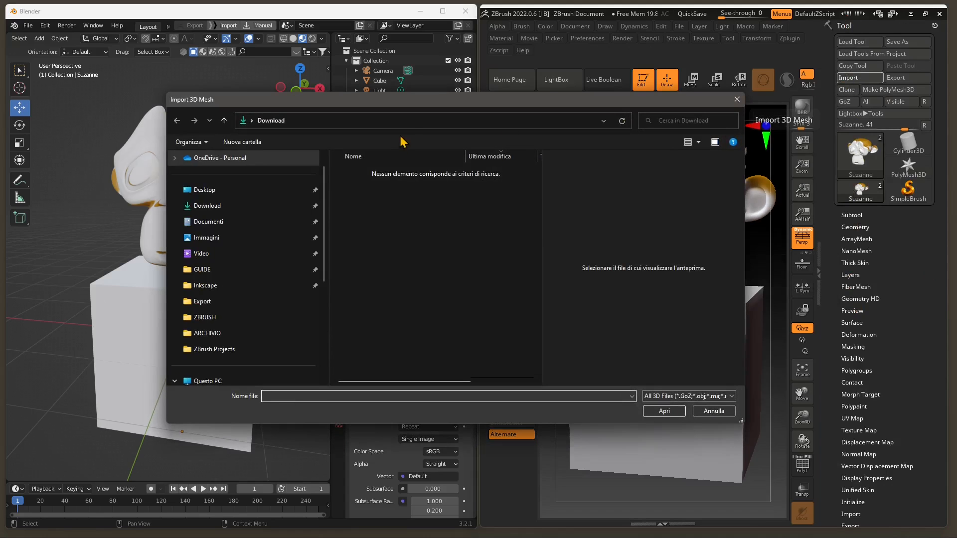
pyautogui.click(683, 396)
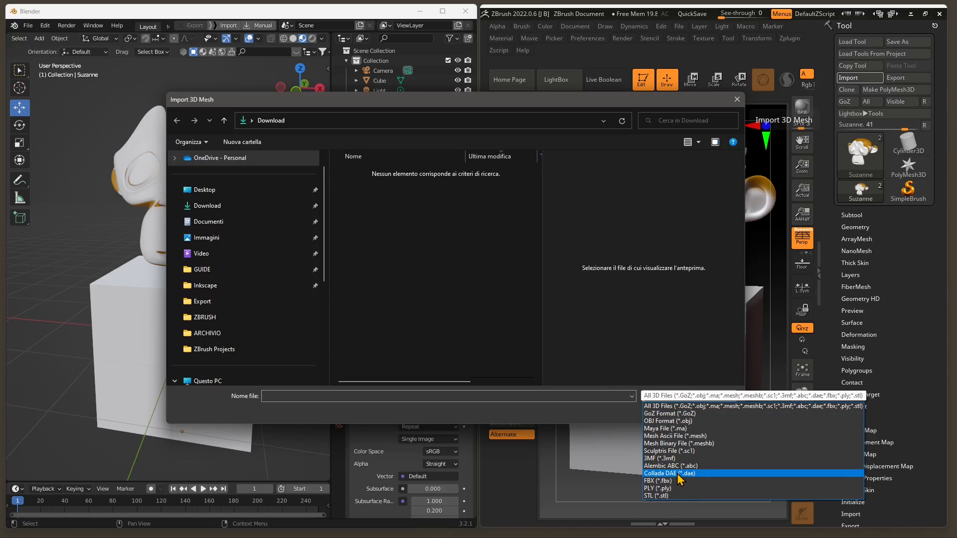
pyautogui.click(737, 102)
pyautogui.click(737, 100)
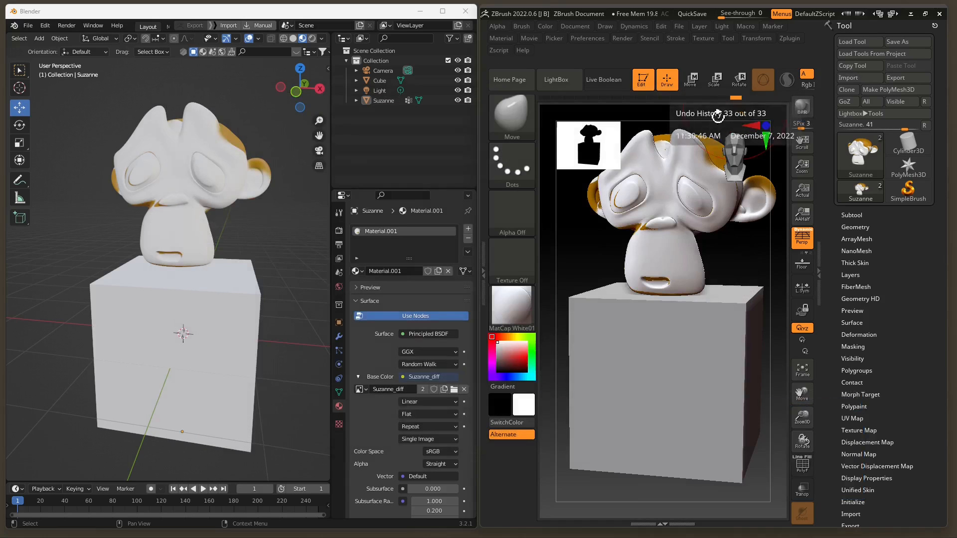
# - Examine the file formats available for exporting the Suzanne mesh from ZBrush without exporting it
pyautogui.click(887, 79)
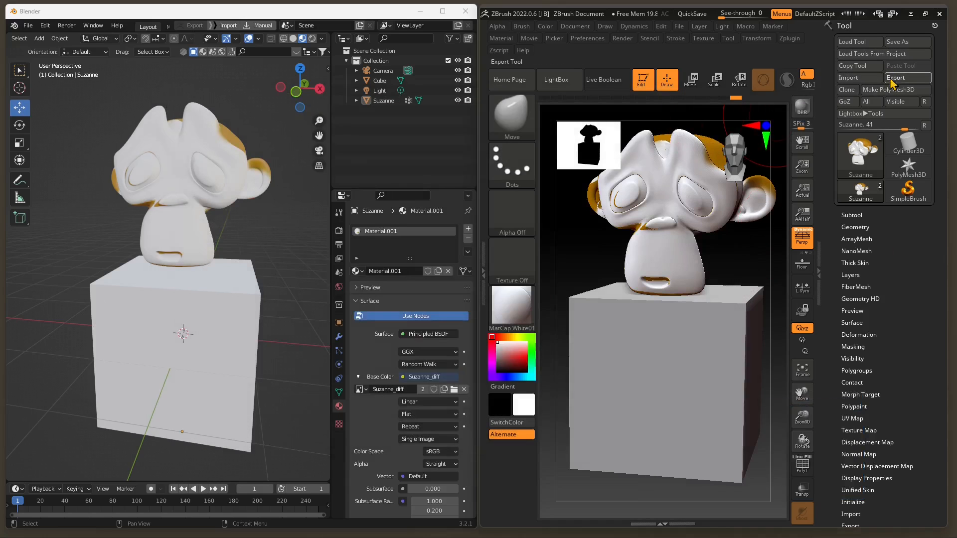
pyautogui.click(428, 389)
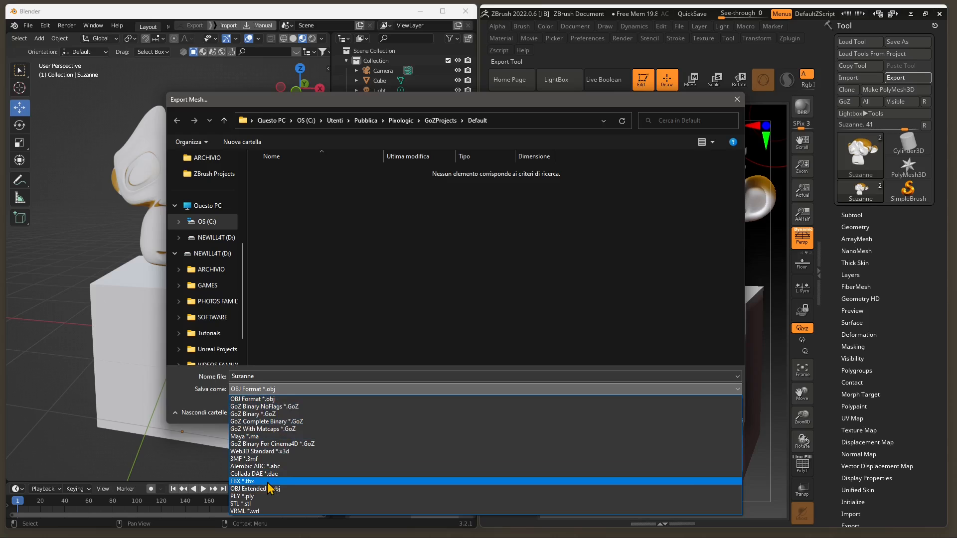
pyautogui.click(740, 102)
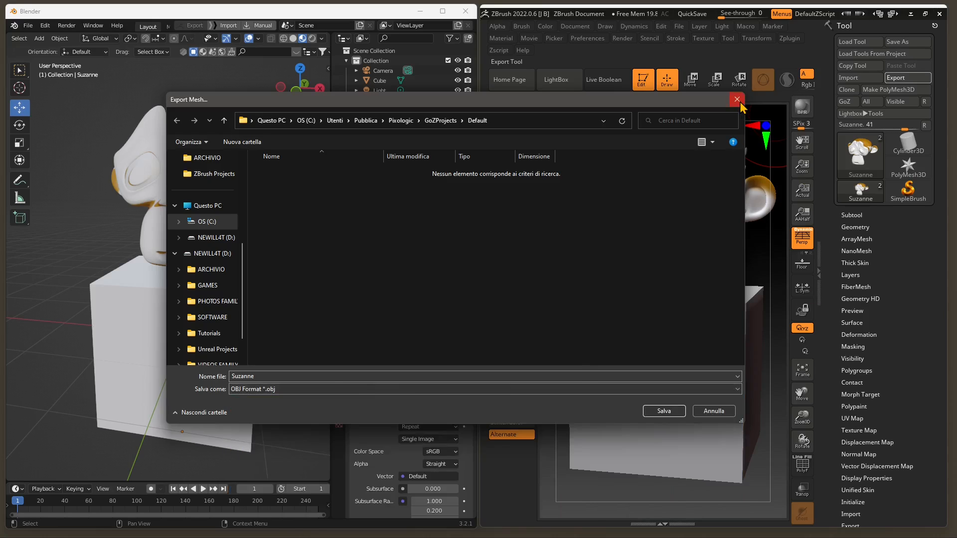
pyautogui.click(740, 101)
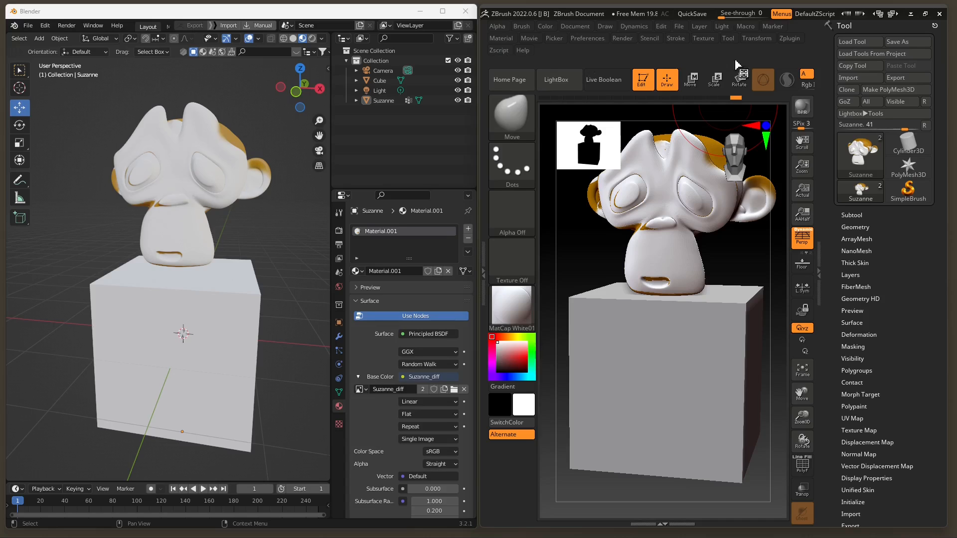
# - Open ZBrush's Multi Map Exporter plugin to examine its map and mesh export options
pyautogui.click(791, 38)
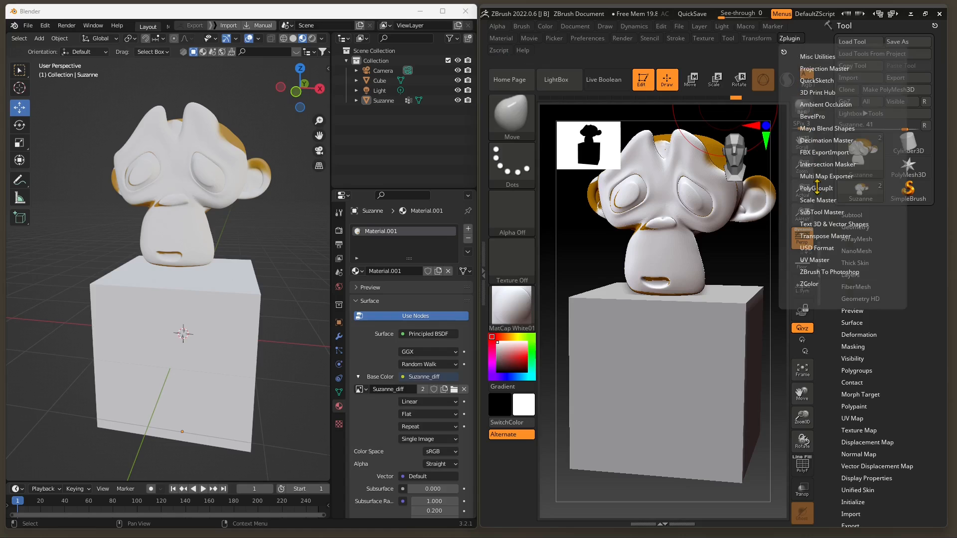
pyautogui.click(809, 177)
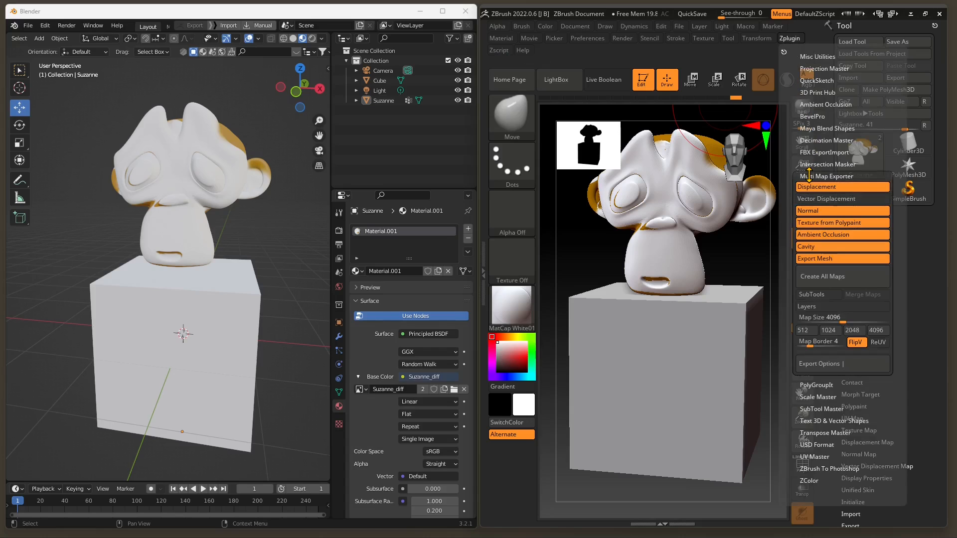